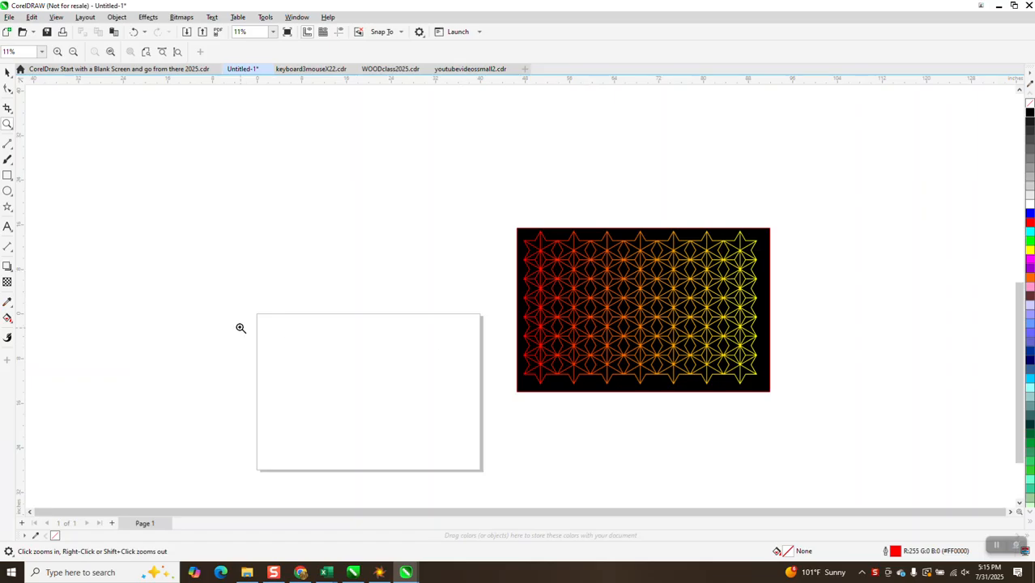
# Step: Draw a six-pointed star about 8.7 by 10.05 inches and center it on the page
pyautogui.click(13, 212)
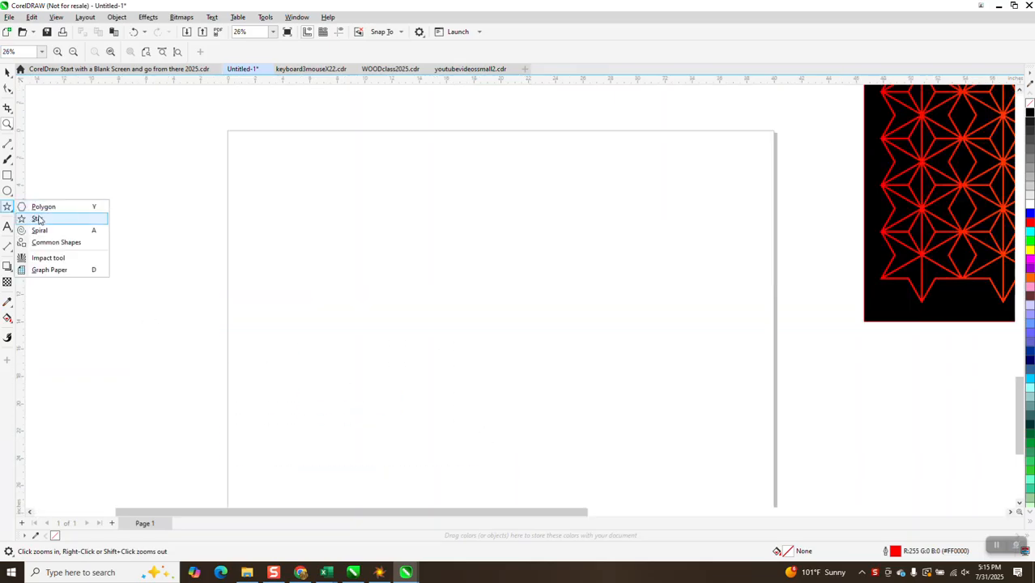
pyautogui.click(39, 218)
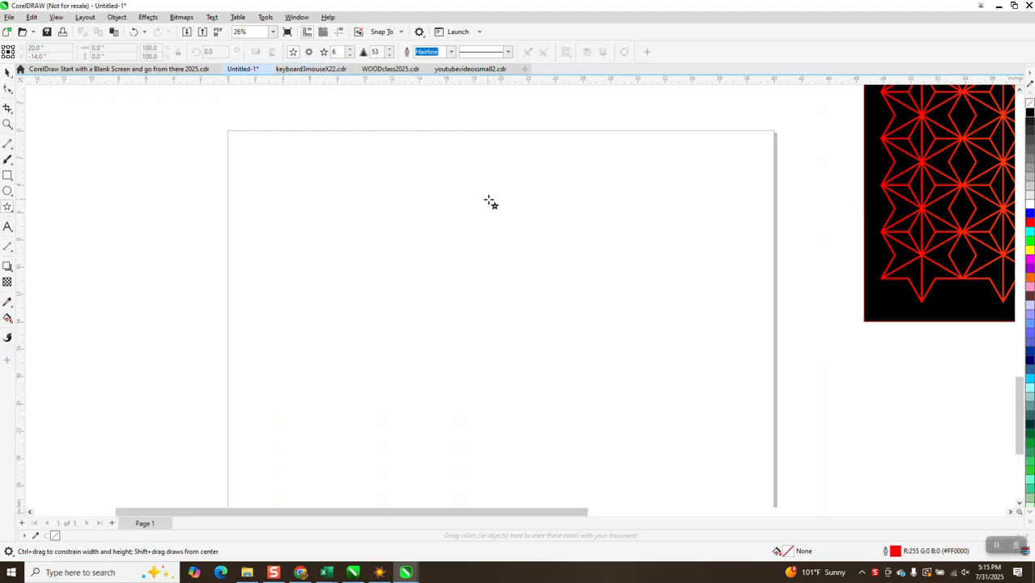
pyautogui.moveTo(518, 215); pyautogui.dragTo(448, 352)
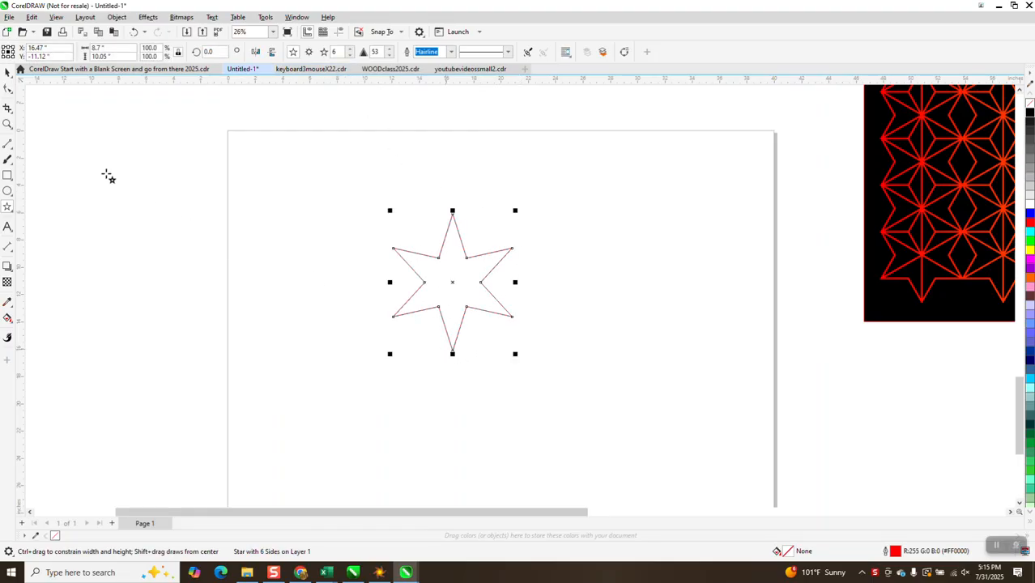
pyautogui.press('p')
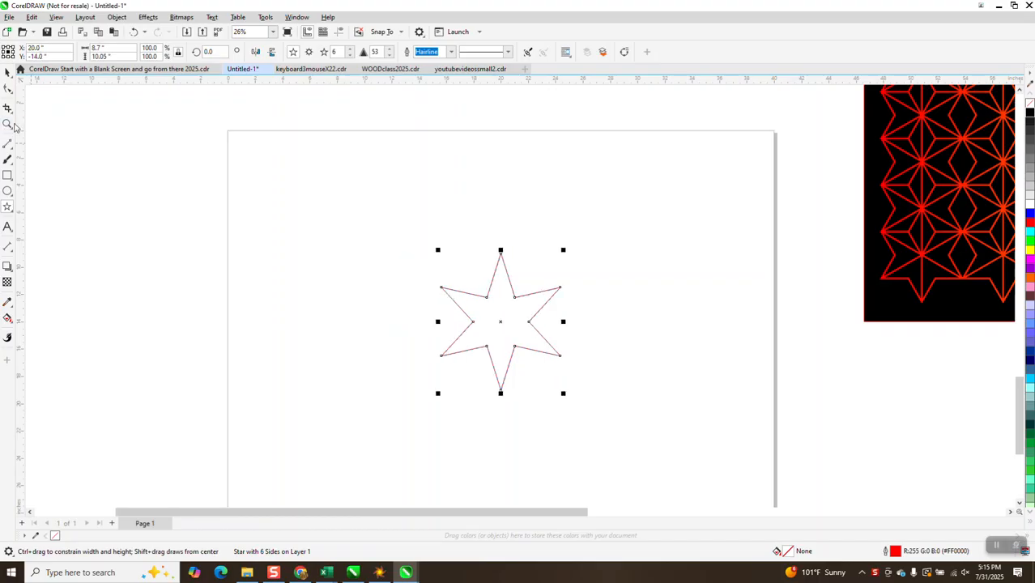
# Step: Place a visible horizontal guideline through the star's two upper side points and delete the extra guideline below it
pyautogui.click(6, 125)
pyautogui.moveTo(404, 238); pyautogui.dragTo(654, 403)
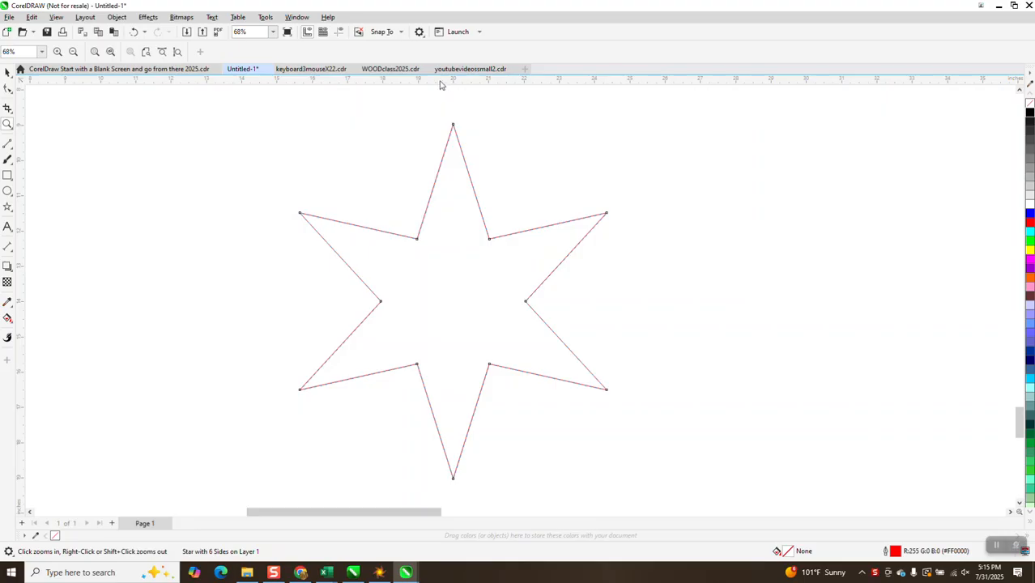
pyautogui.moveTo(320, 178); pyautogui.dragTo(300, 213)
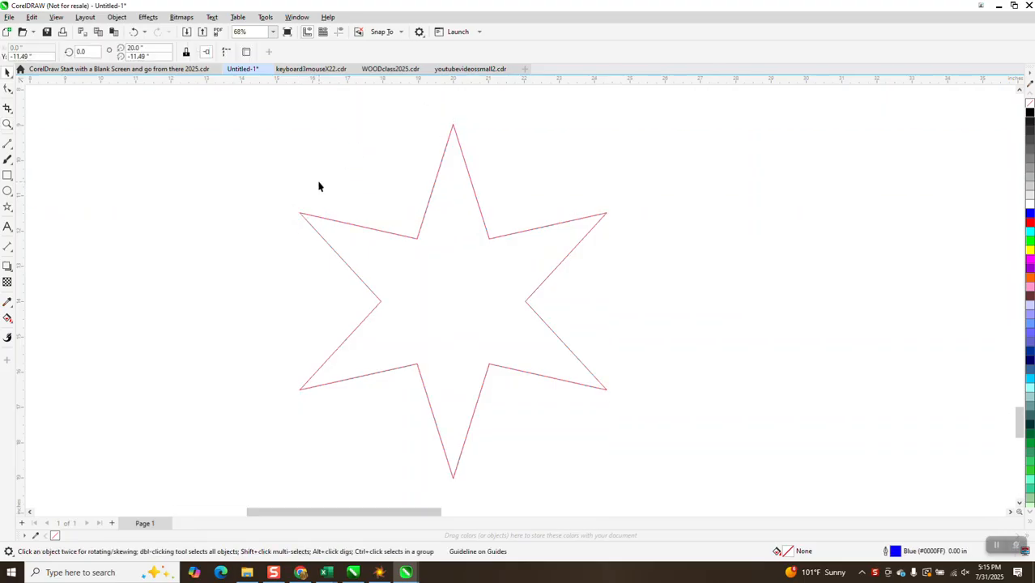
pyautogui.click(340, 33)
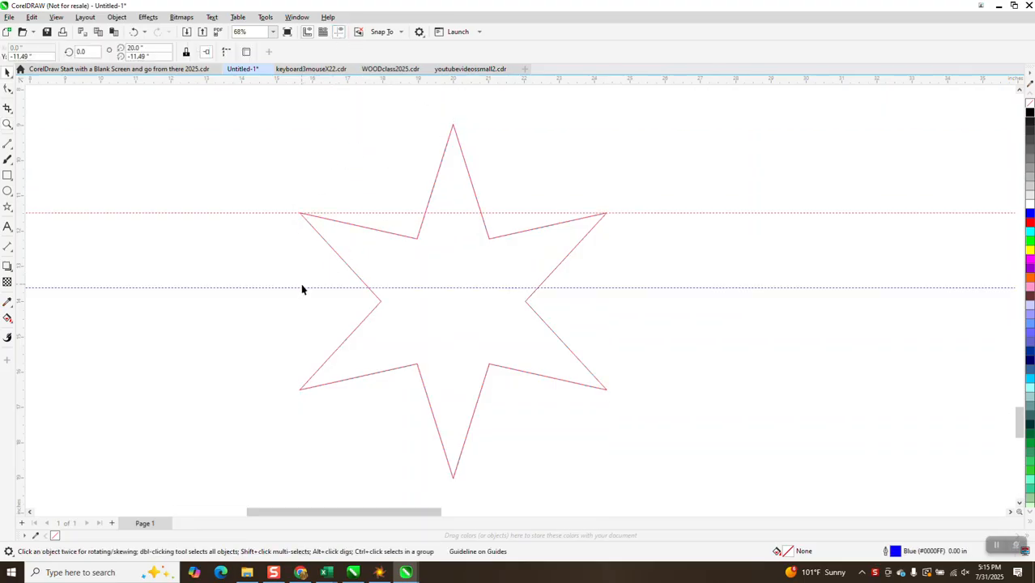
pyautogui.press('Delete')
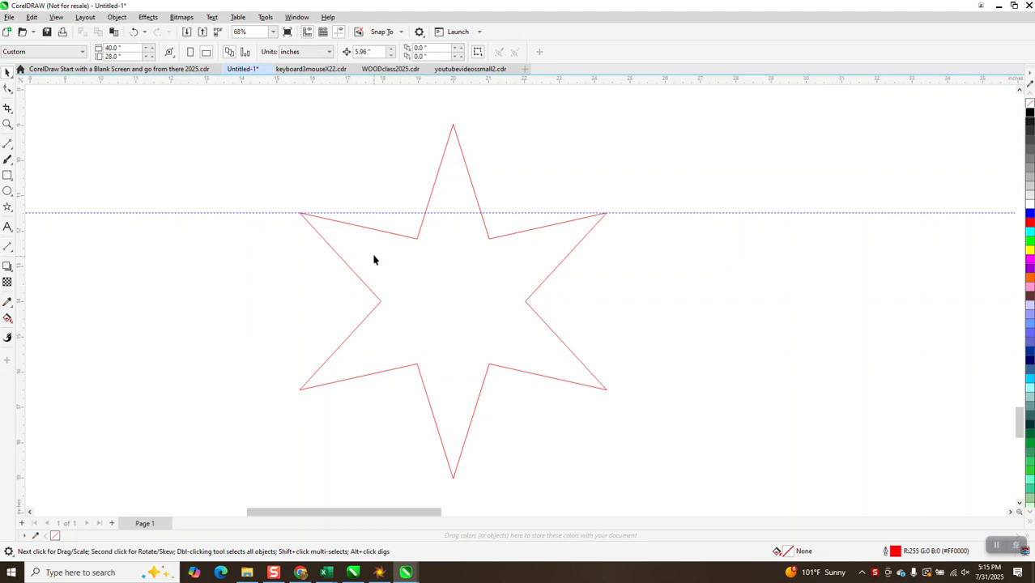
# Step: Lower the star's sharpness to 33 to bring its upper inner corners close to the guideline
pyautogui.click(7, 124)
pyautogui.moveTo(275, 191); pyautogui.dragTo(653, 346)
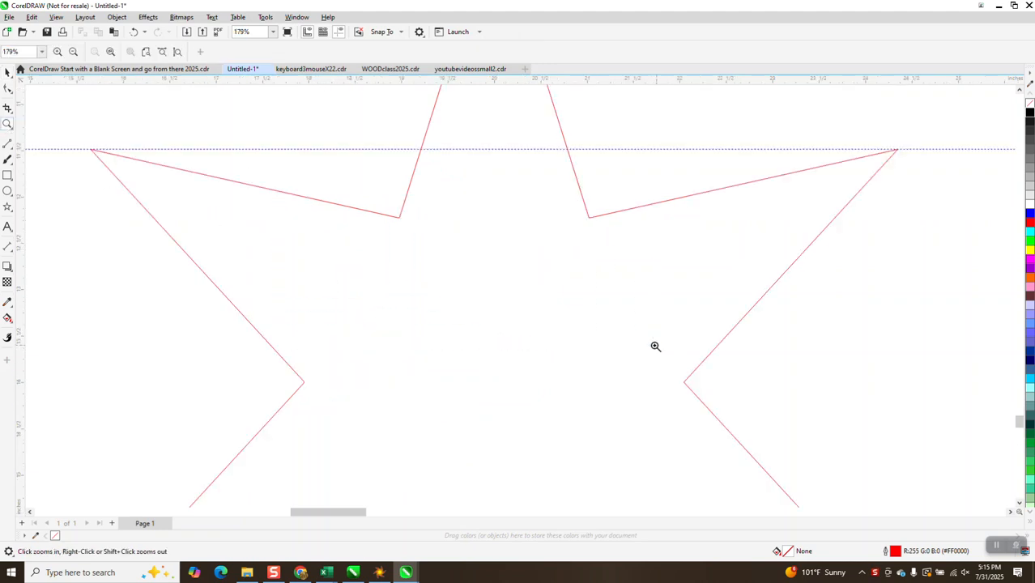
pyautogui.click(7, 73)
pyautogui.click(8, 89)
pyautogui.click(398, 220)
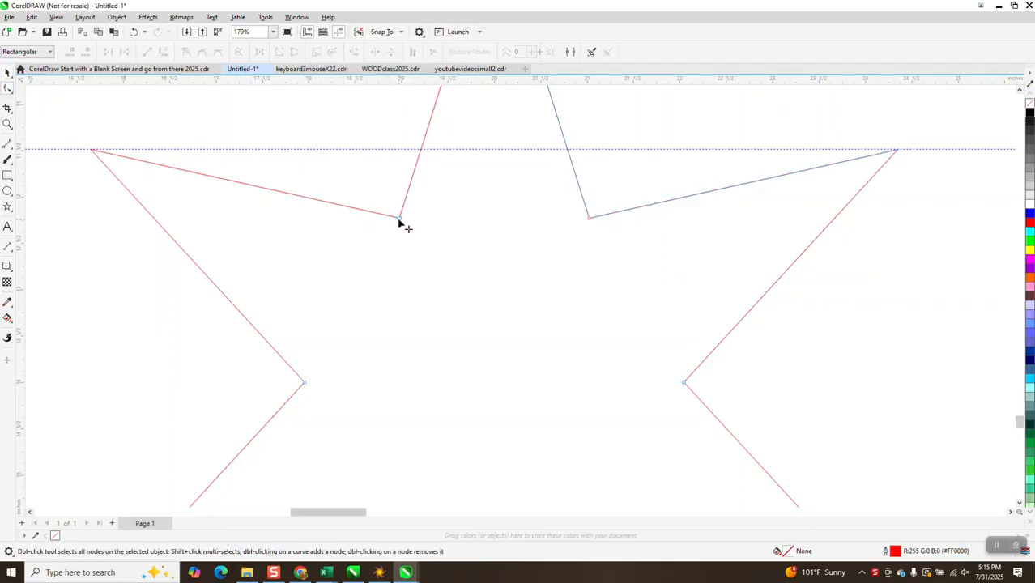
pyautogui.click(399, 219)
pyautogui.click(6, 73)
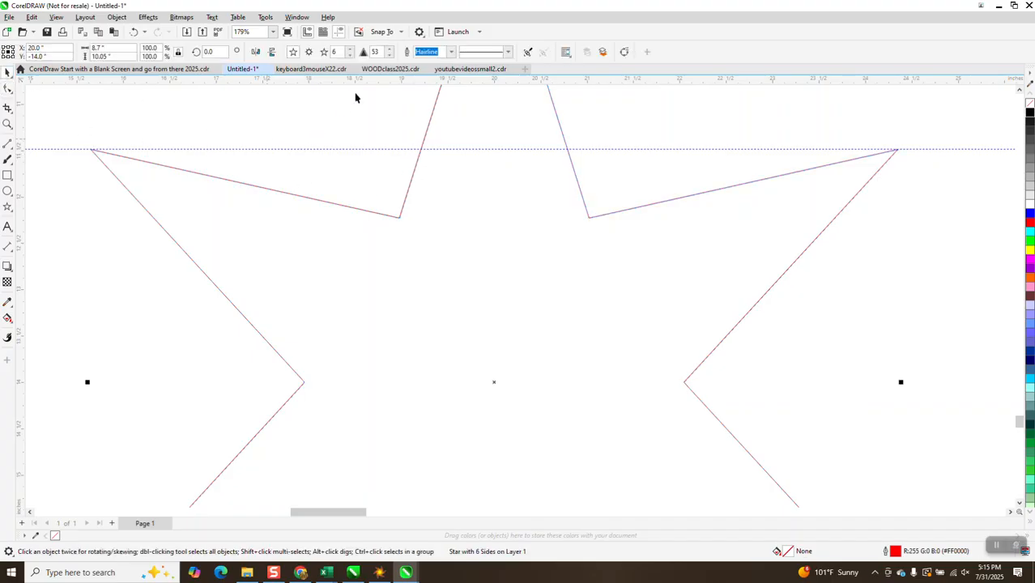
pyautogui.click(390, 55)
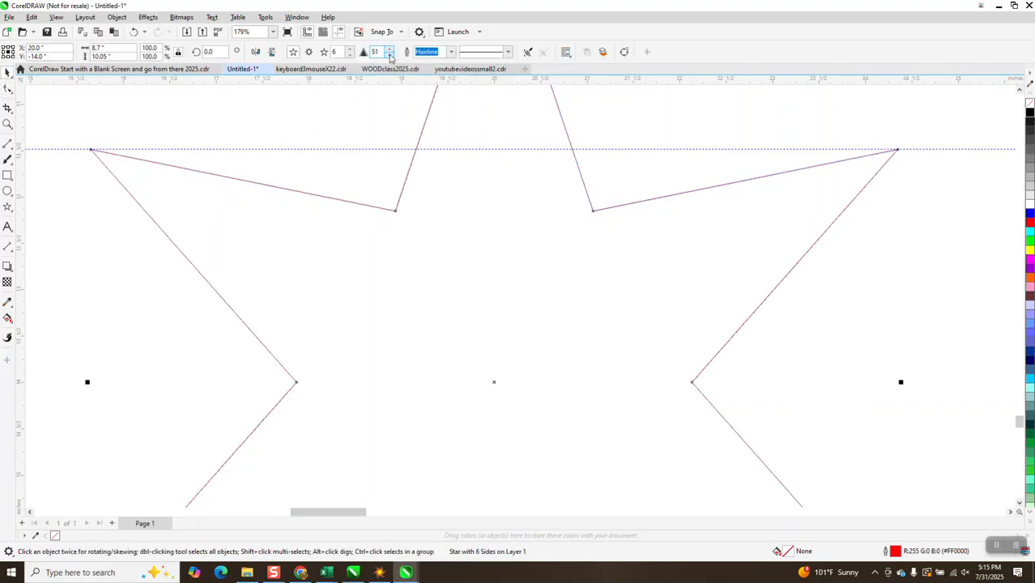
pyautogui.click(389, 55)
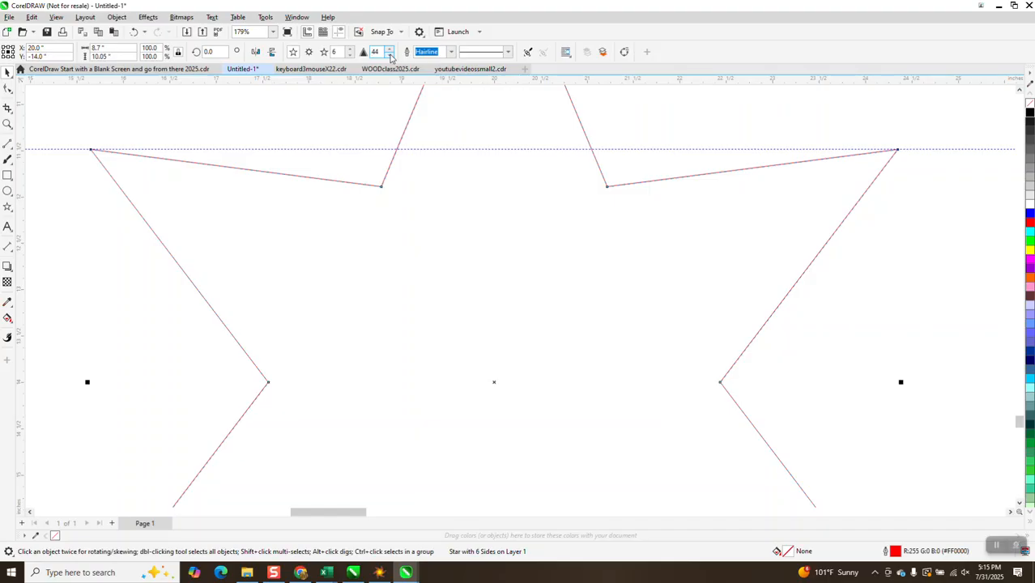
pyautogui.click(389, 55)
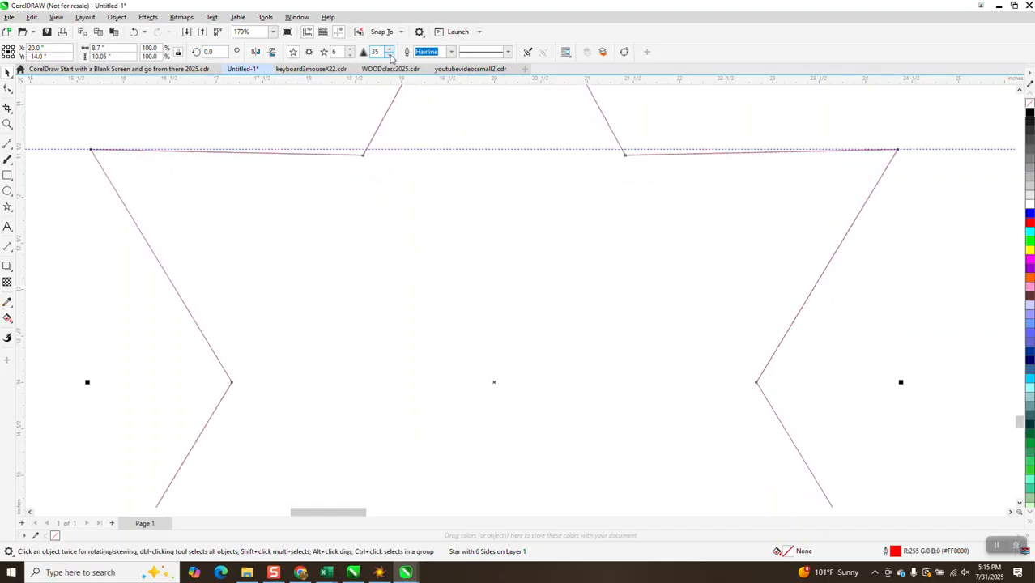
pyautogui.click(390, 55)
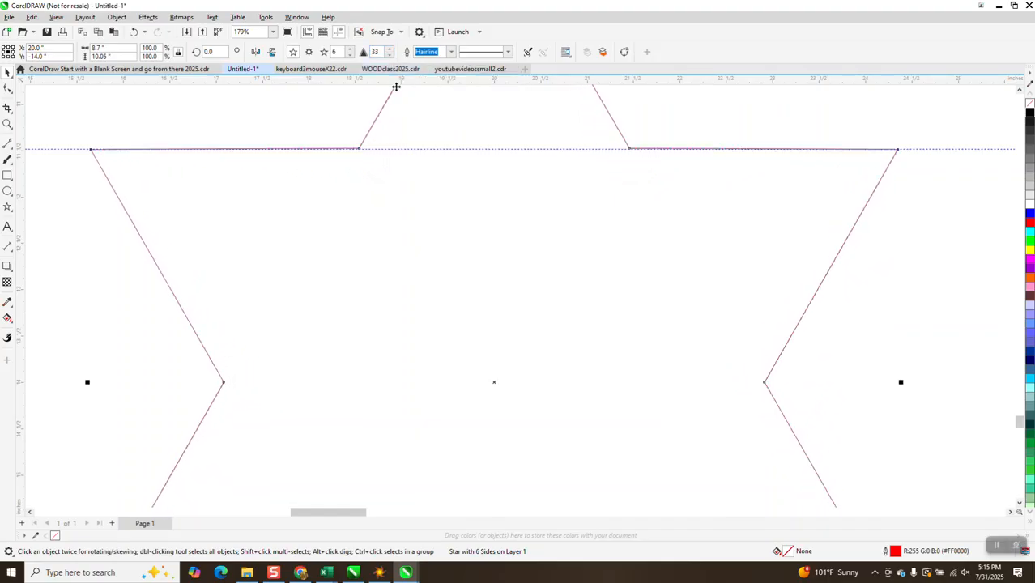
# Step: Move the star's upper inner corner node exactly onto the guideline so the arm edges run horizontally
pyautogui.click(7, 124)
pyautogui.moveTo(85, 151); pyautogui.dragTo(118, 159)
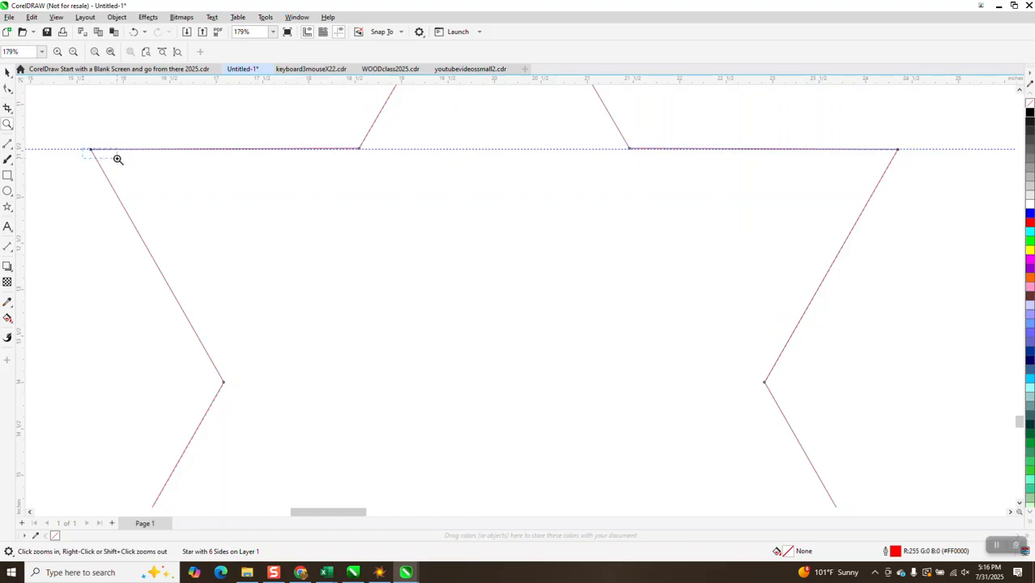
pyautogui.scroll(-3, 409, 230)
pyautogui.scroll(-2, 360, 222)
pyautogui.scroll(-2, 696, 225)
pyautogui.scroll(-2, 627, 234)
pyautogui.scroll(-4, 814, 227)
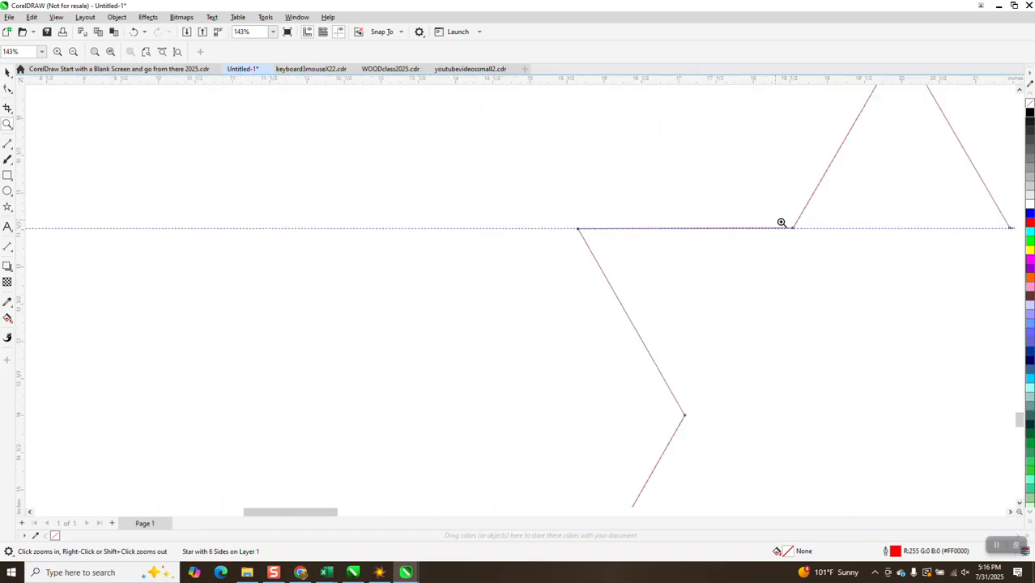
pyautogui.scroll(8, 821, 243)
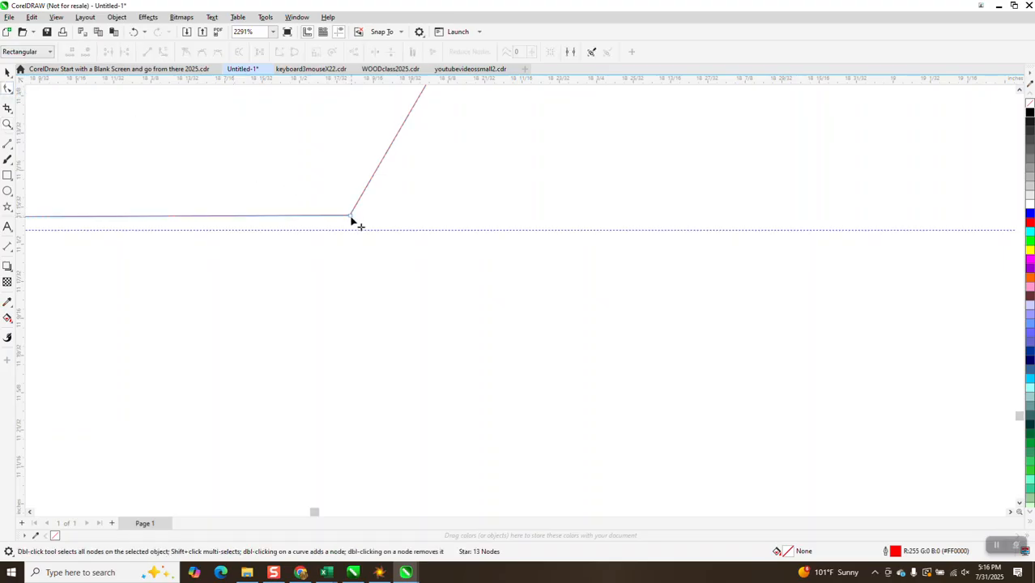
pyautogui.moveTo(350, 217); pyautogui.dragTo(357, 230)
pyautogui.scroll(-2, 357, 230)
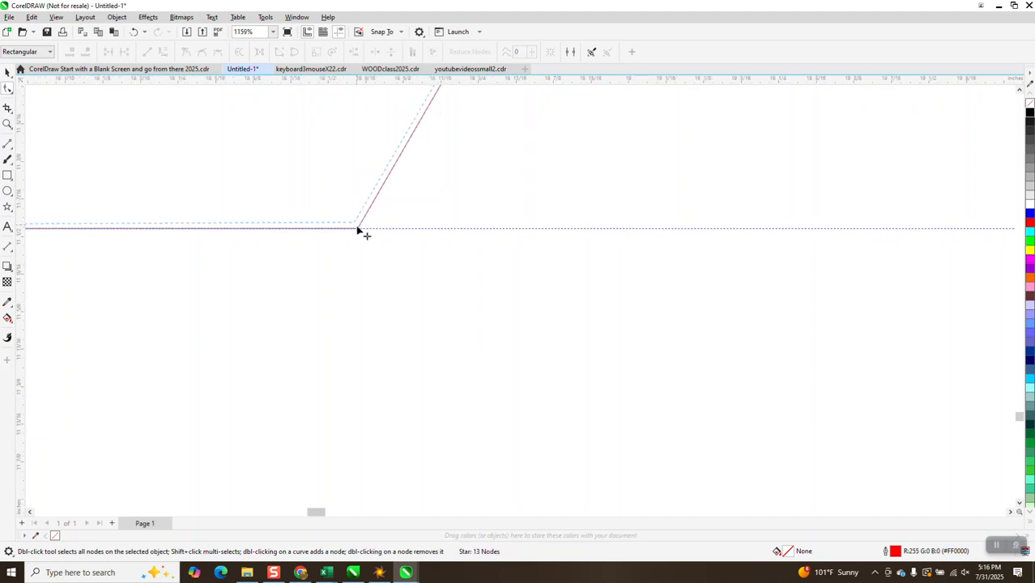
pyautogui.scroll(-2, 358, 230)
pyautogui.scroll(-2, 648, 212)
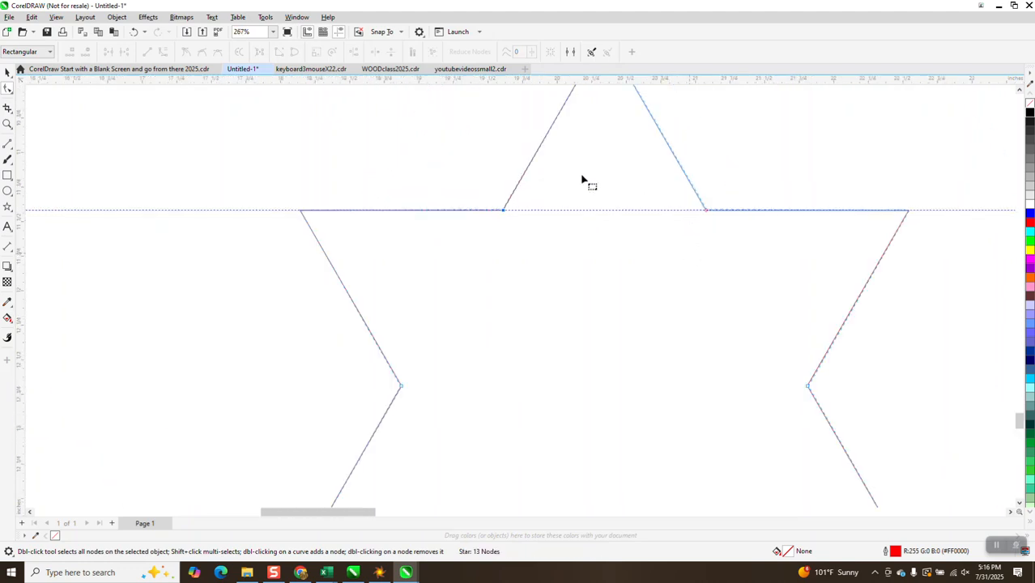
pyautogui.scroll(-4, 582, 180)
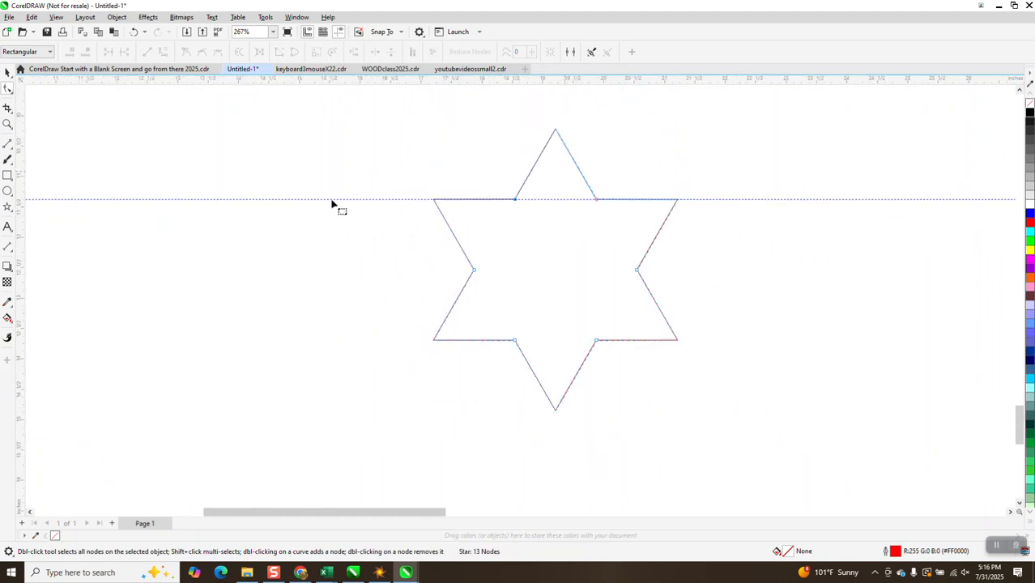
# Step: Delete the horizontal guideline crossing the star's upper side points
pyautogui.press('space')
pyautogui.click(386, 199)
pyautogui.press('Delete')
# Step: Draw three straight 2-Point Lines through the star's center, each joining a pair of opposite outer points
pyautogui.scroll(-1, 380, 200)
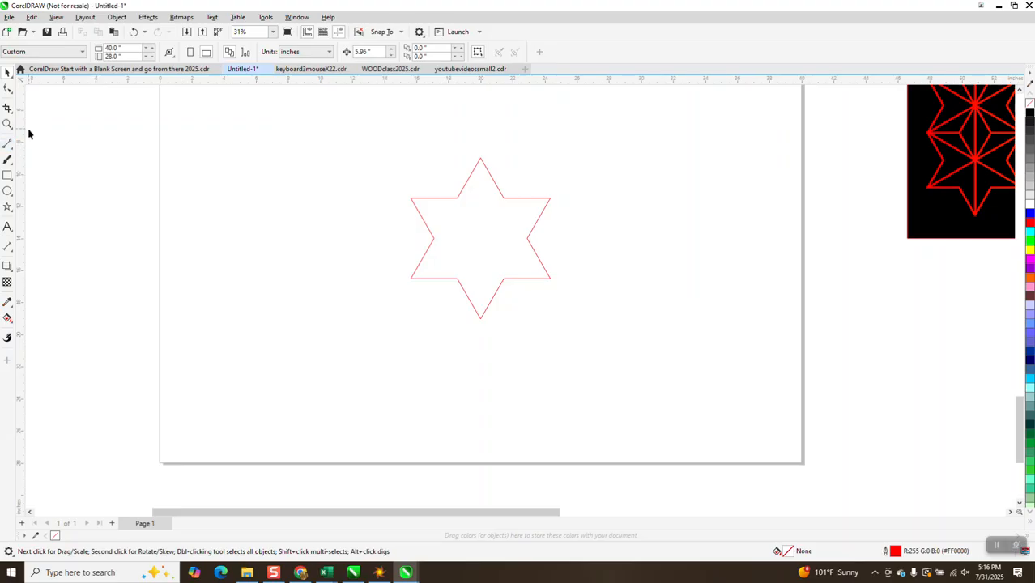
pyautogui.click(12, 149)
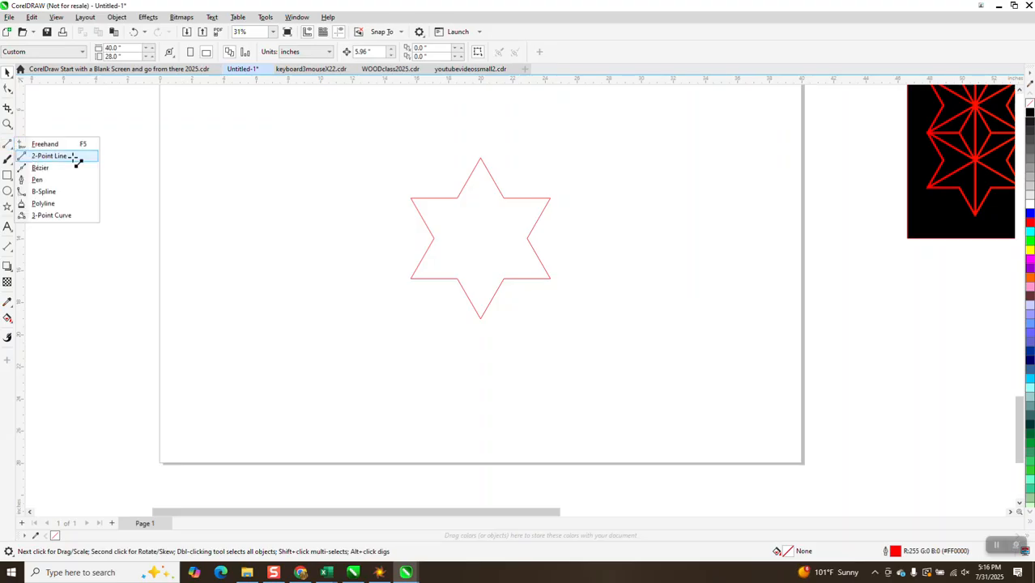
pyautogui.click(44, 156)
pyautogui.moveTo(413, 200); pyautogui.dragTo(553, 279)
pyautogui.moveTo(553, 197); pyautogui.dragTo(409, 279)
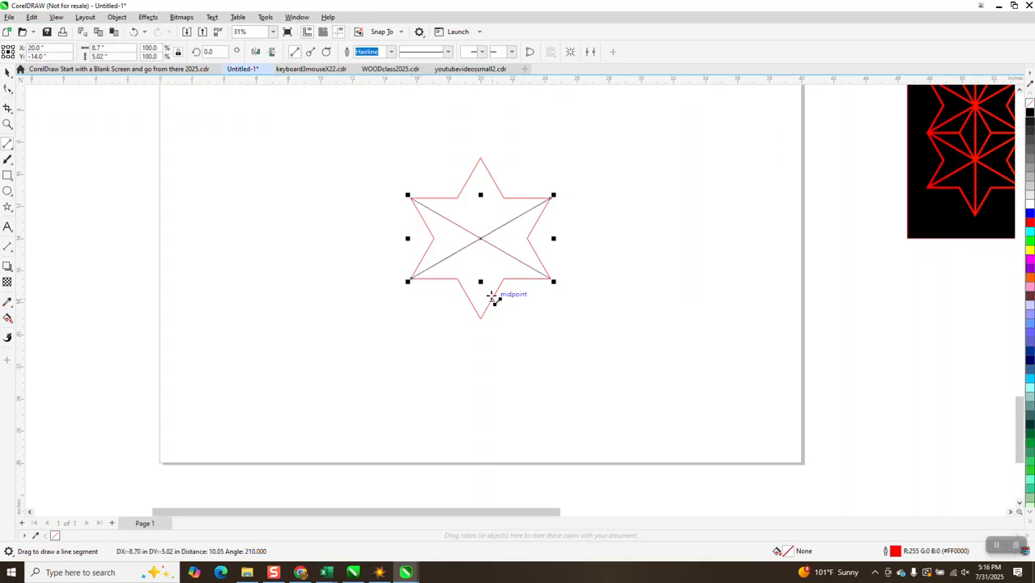
pyautogui.moveTo(482, 317); pyautogui.dragTo(481, 158)
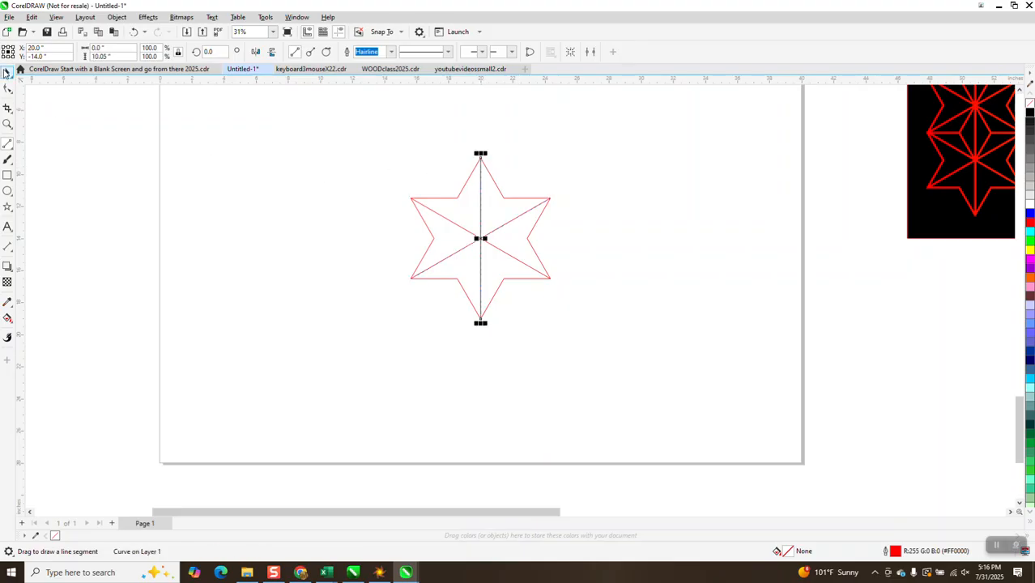
# Step: Set the outline width of the star and its three lines to 0.25 in
pyautogui.press('space')
pyautogui.moveTo(399, 132); pyautogui.dragTo(596, 336)
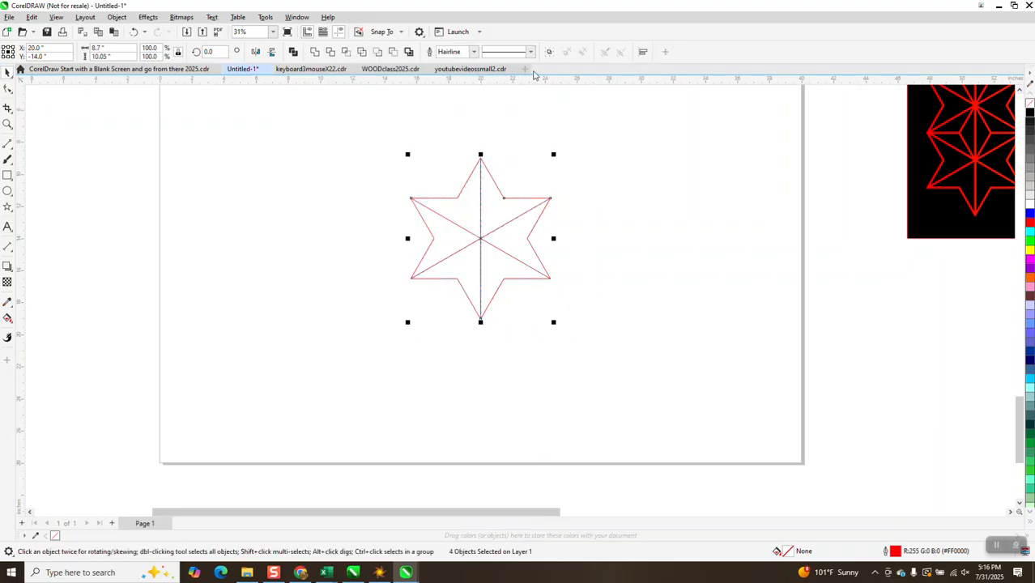
pyautogui.click(474, 52)
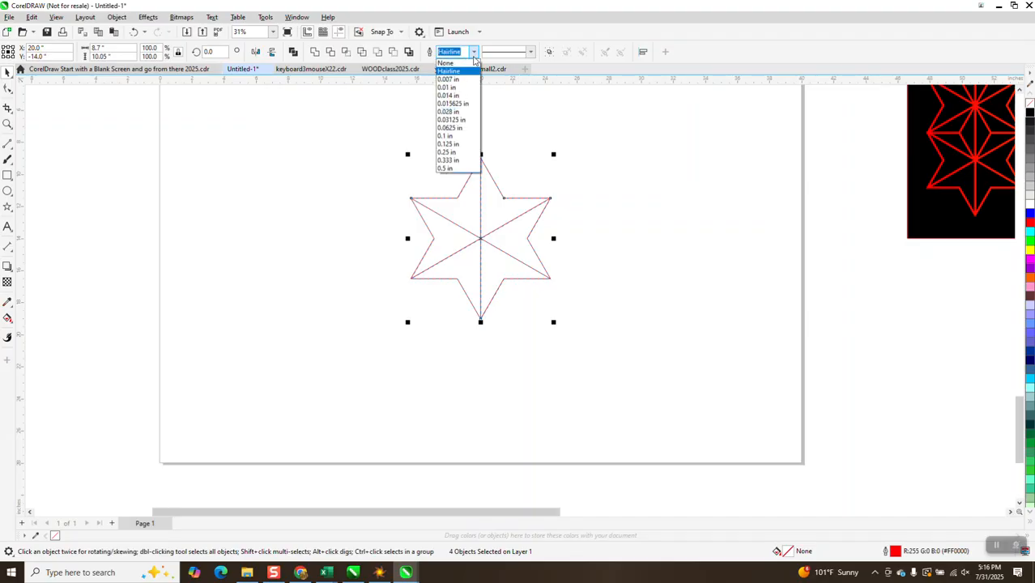
pyautogui.click(451, 120)
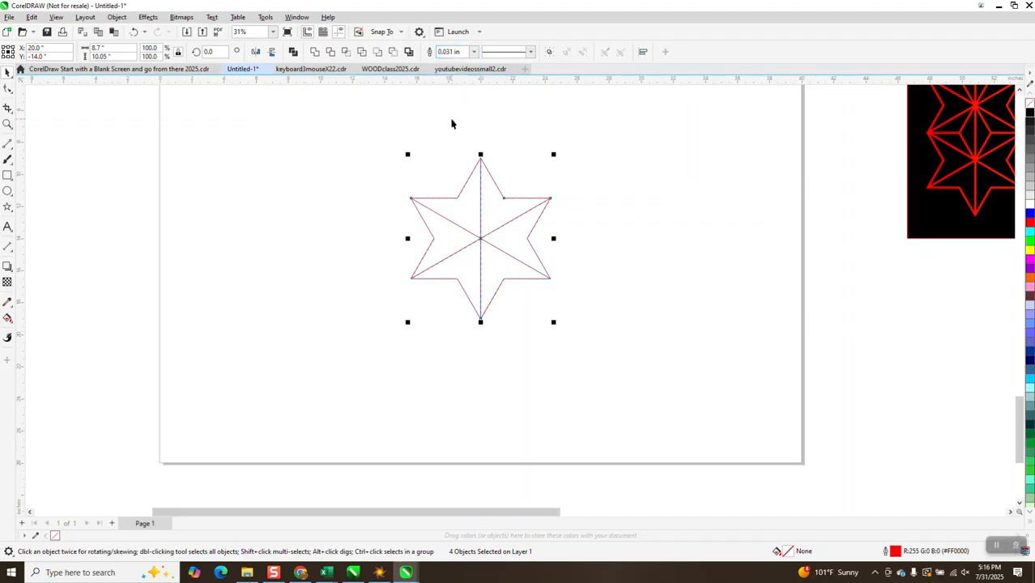
pyautogui.click(473, 52)
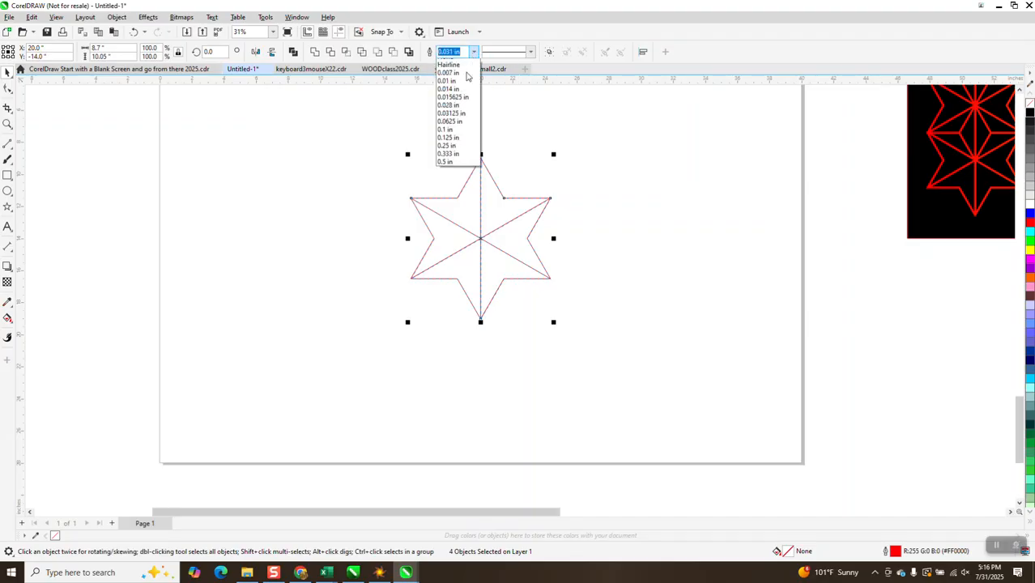
pyautogui.click(442, 154)
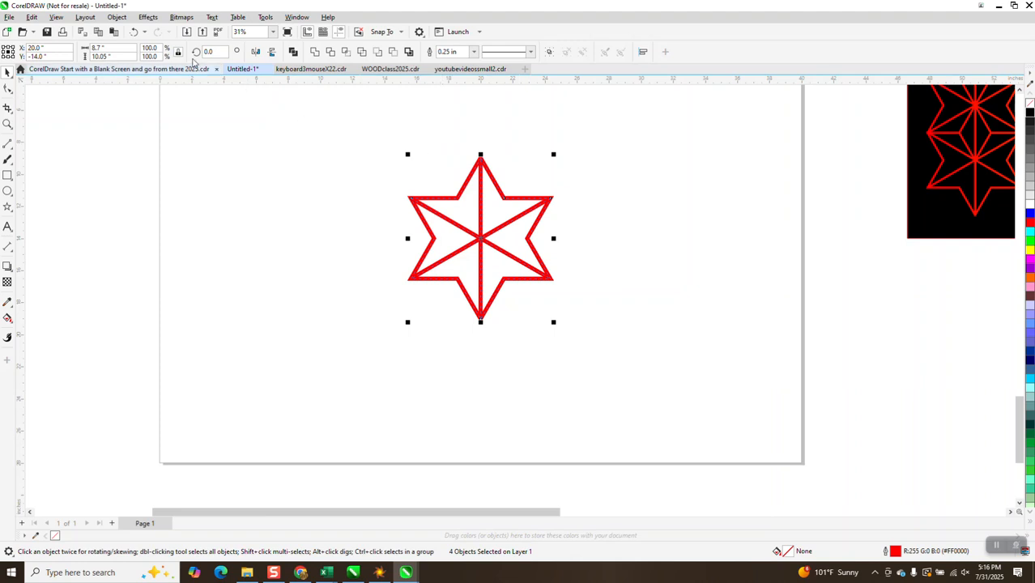
# Step: Convert the thick outlines of the star and lines to objects and remove their fill
pyautogui.click(122, 17)
pyautogui.click(185, 320)
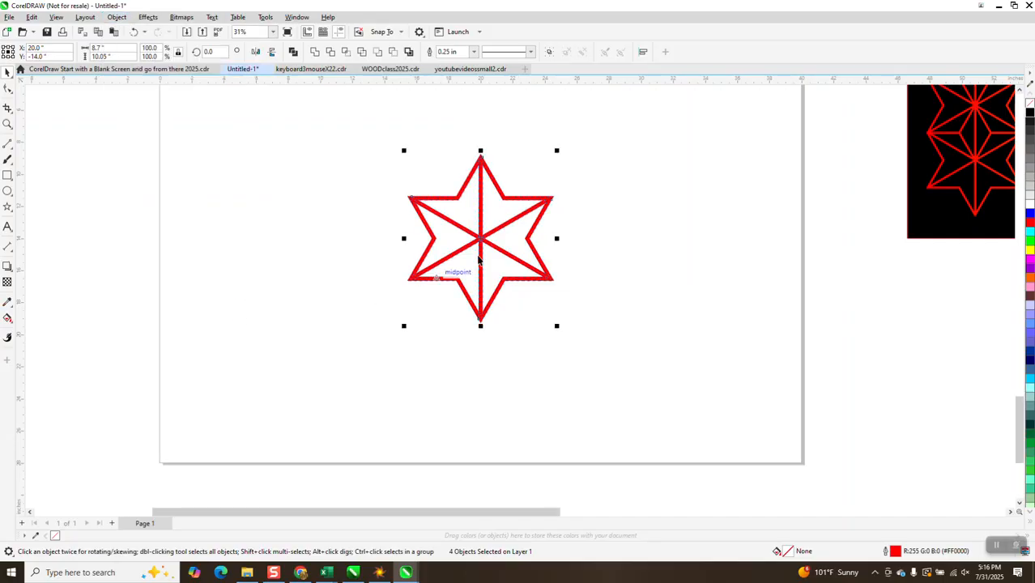
pyautogui.click(1029, 103)
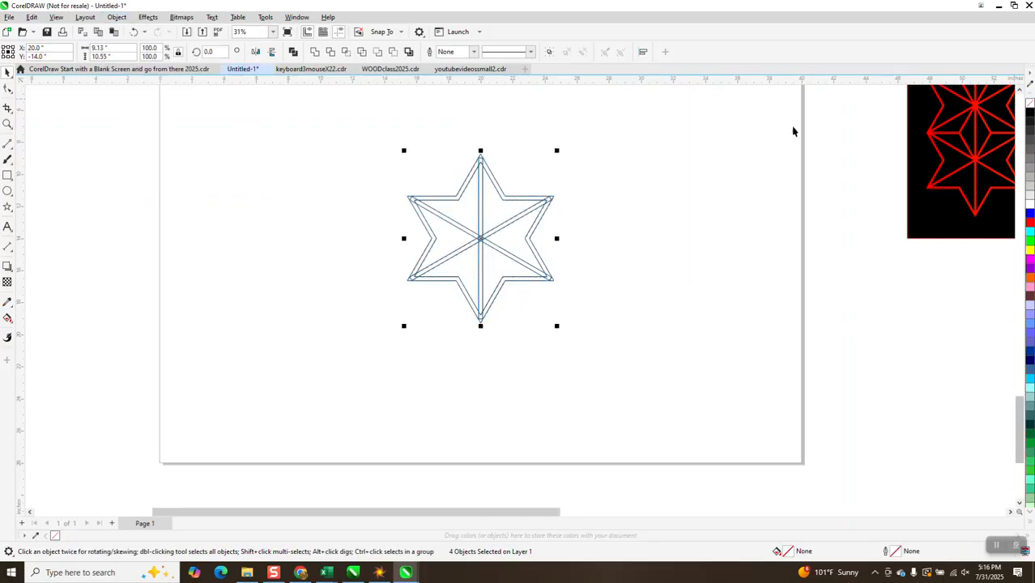
# Step: Weld the star pieces into one shape with a black hairline outline and move it to about X 7.14, Y -11.27 inches
pyautogui.moveTo(374, 123); pyautogui.dragTo(545, 280)
pyautogui.click(315, 51)
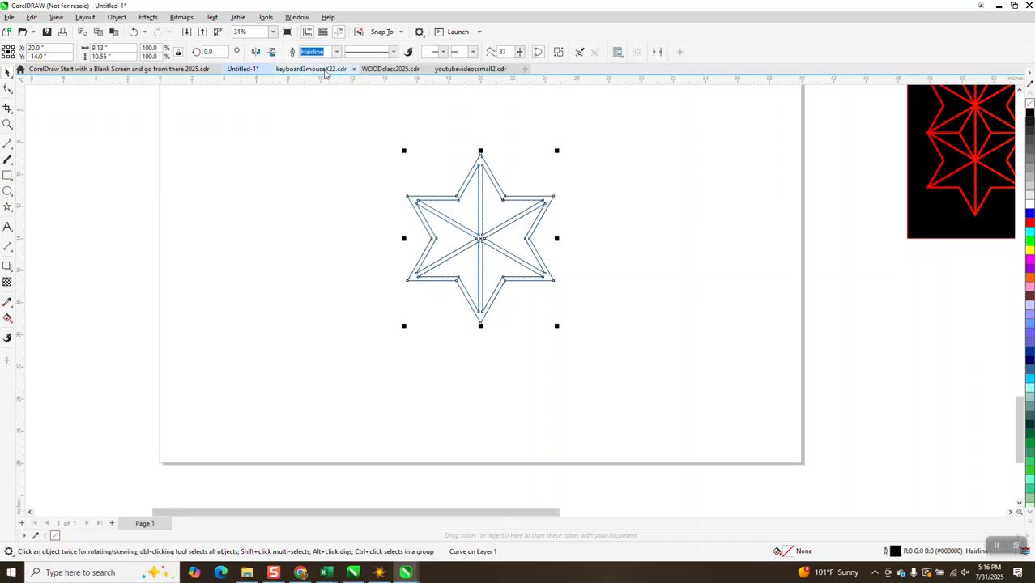
pyautogui.moveTo(479, 203); pyautogui.dragTo(273, 160)
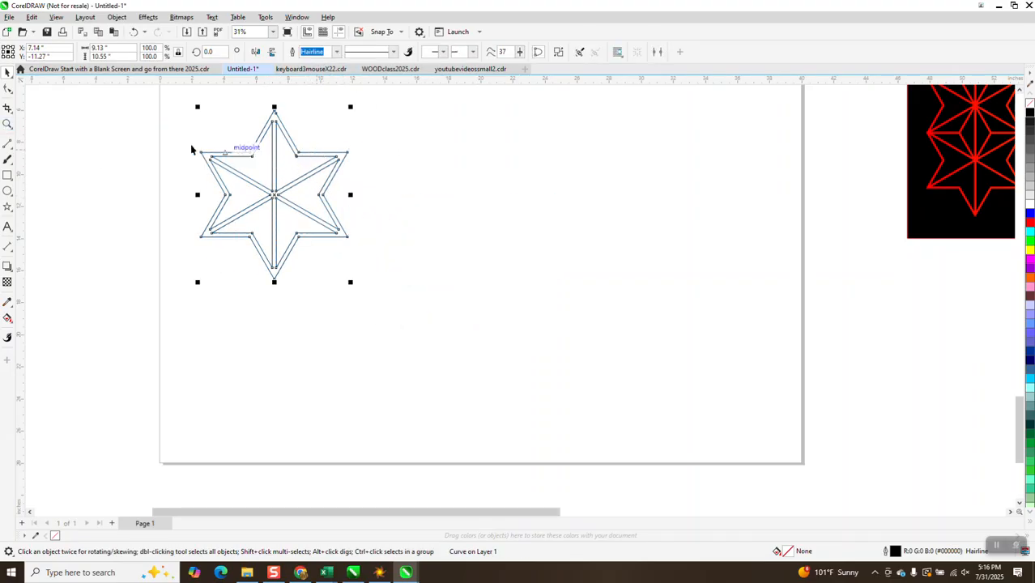
pyautogui.click(7, 125)
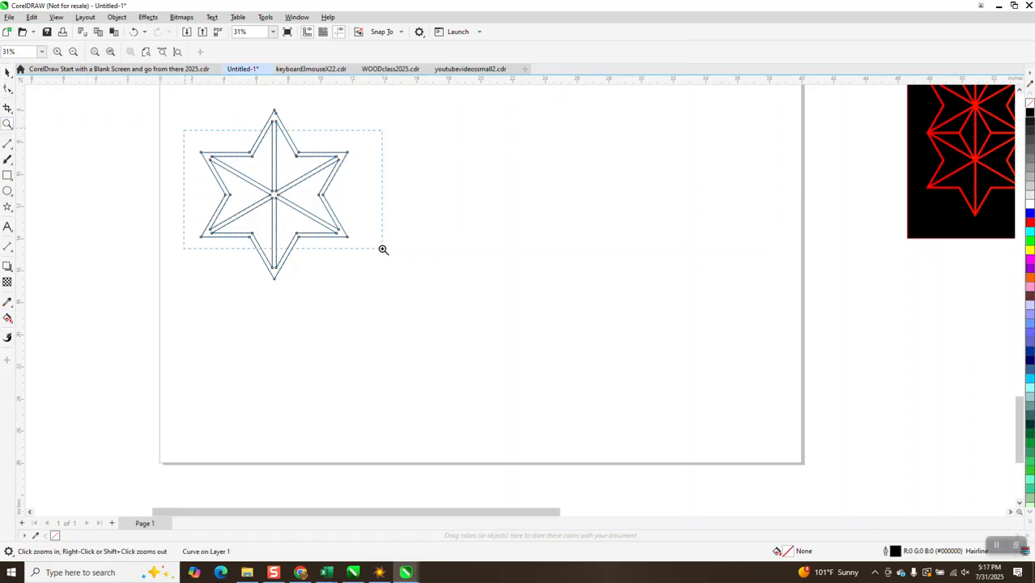
# Step: Measure the vertical distance from the star's upper outer edge to its lower inner edge with a Parallel Dimension, and delete the dimension
pyautogui.moveTo(383, 248); pyautogui.dragTo(184, 130)
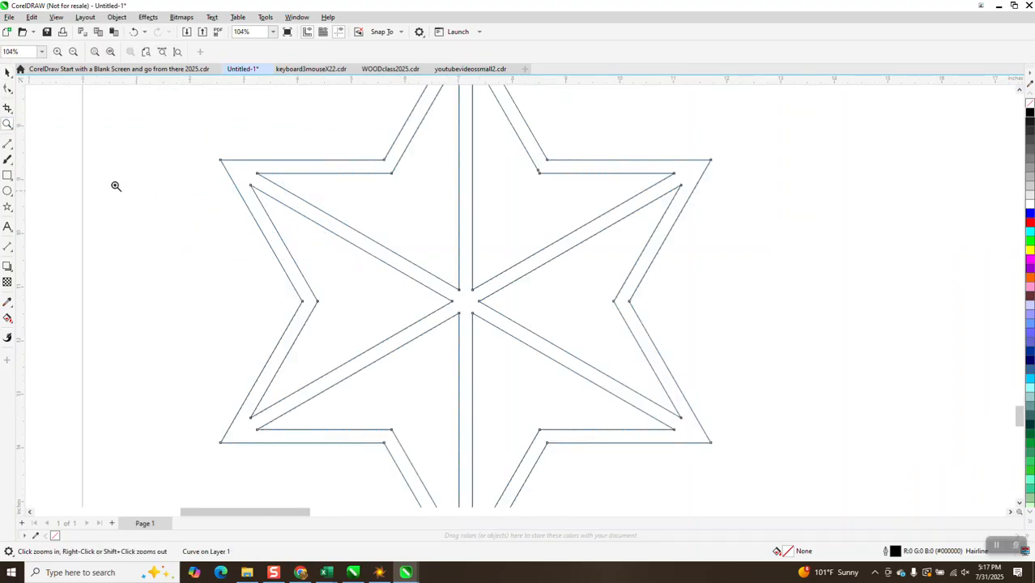
pyautogui.click(12, 253)
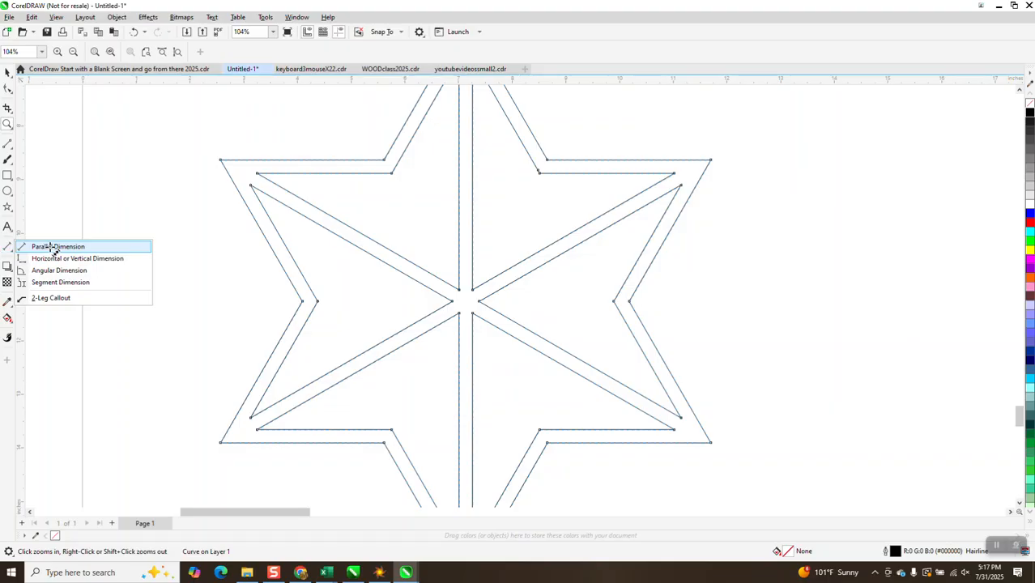
pyautogui.click(50, 248)
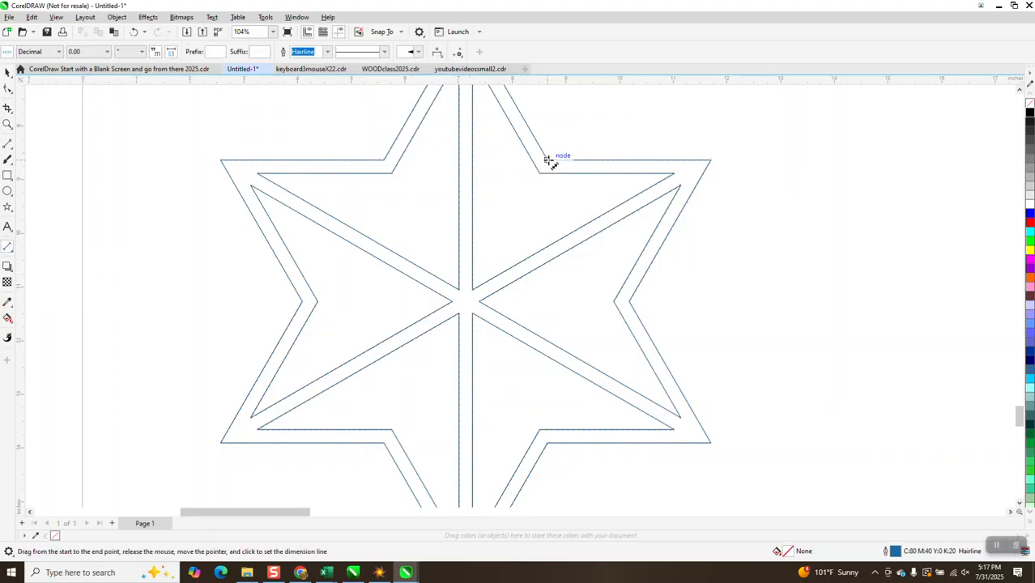
pyautogui.moveTo(549, 161); pyautogui.dragTo(558, 430)
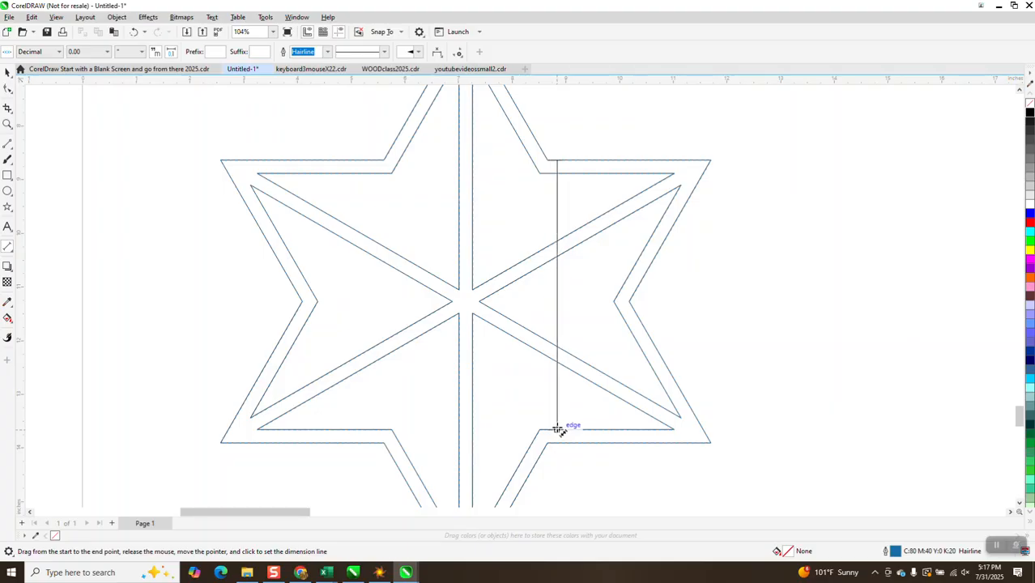
pyautogui.click(558, 429)
pyautogui.click(7, 124)
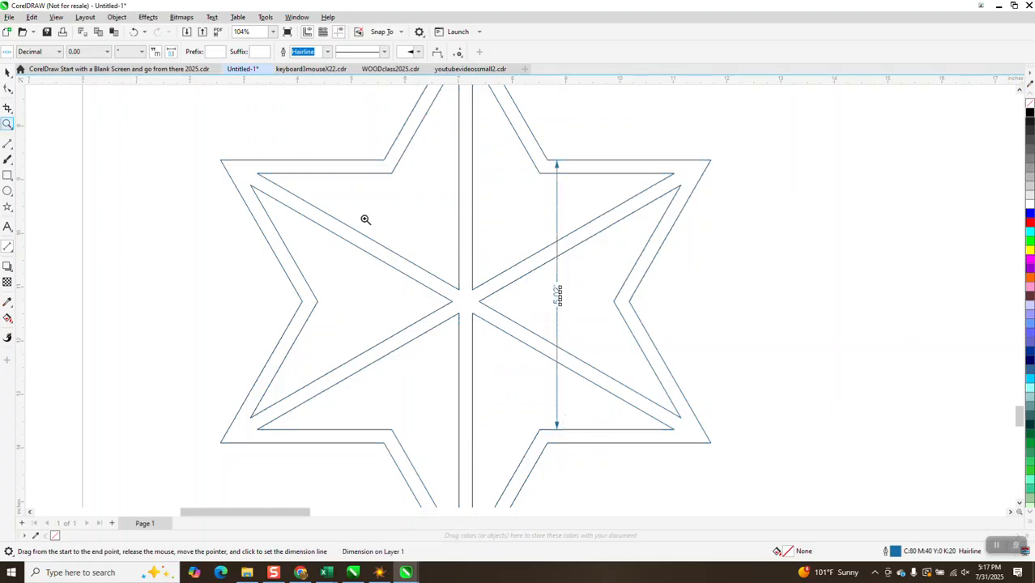
pyautogui.moveTo(545, 283); pyautogui.dragTo(568, 309)
pyautogui.scroll(-4, 491, 290)
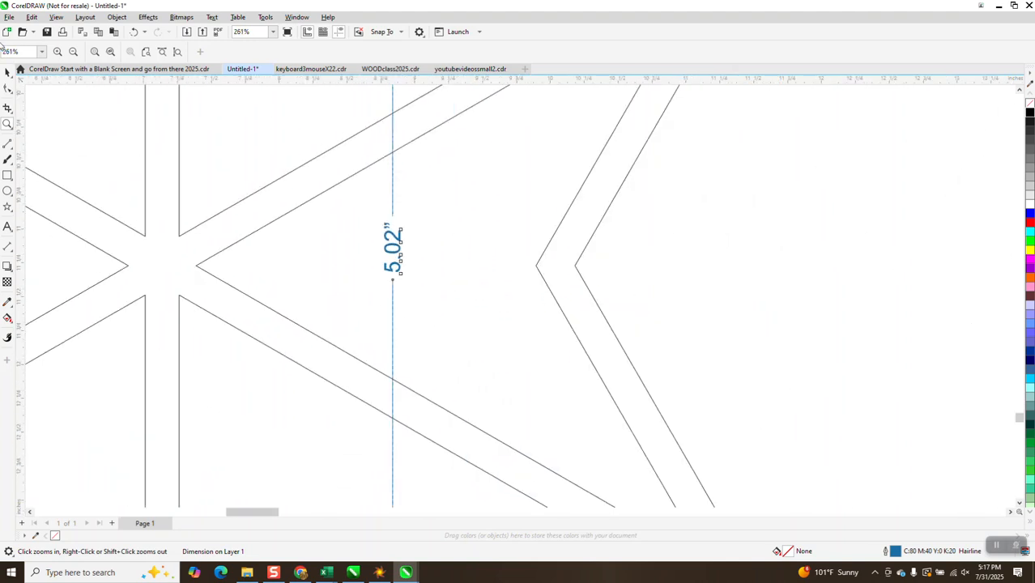
pyautogui.click(7, 73)
pyautogui.click(395, 239)
pyautogui.press('Delete')
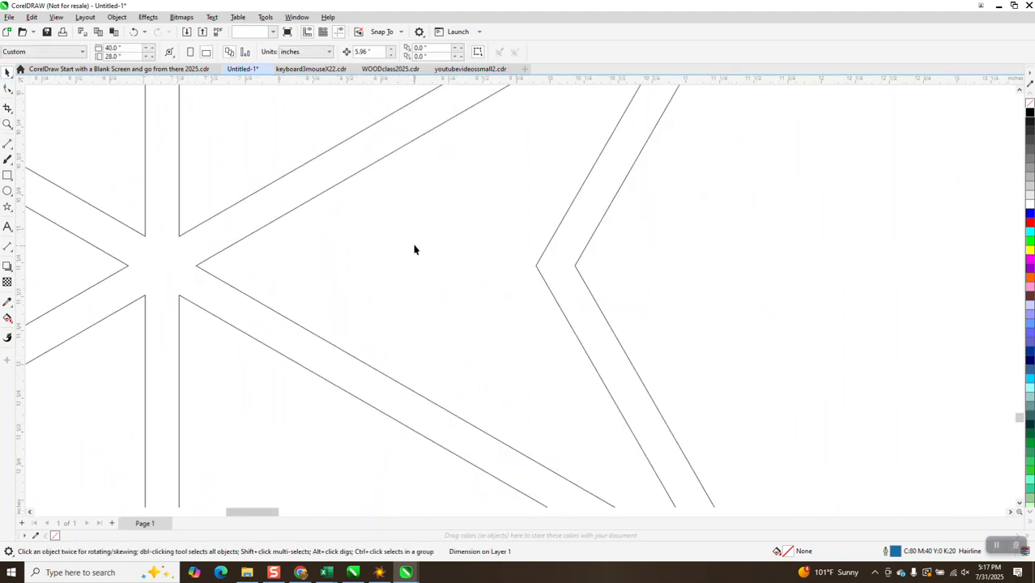
# Step: Set the nudge distance to 5.02 in and duplicate the star downward five times at that spacing
pyautogui.scroll(-2, 392, 230)
pyautogui.scroll(-1, 392, 230)
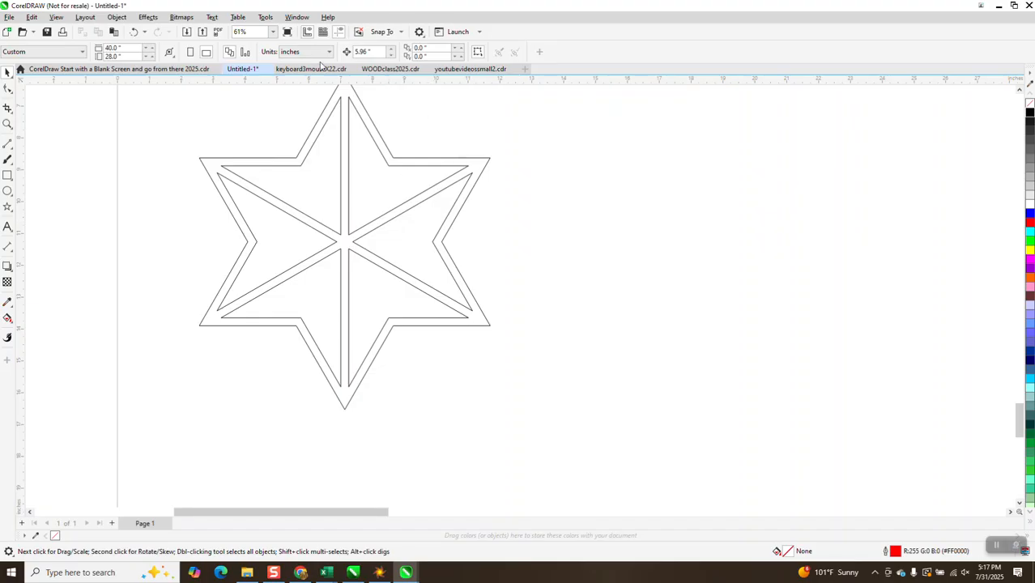
pyautogui.click(375, 54)
pyautogui.click(406, 165)
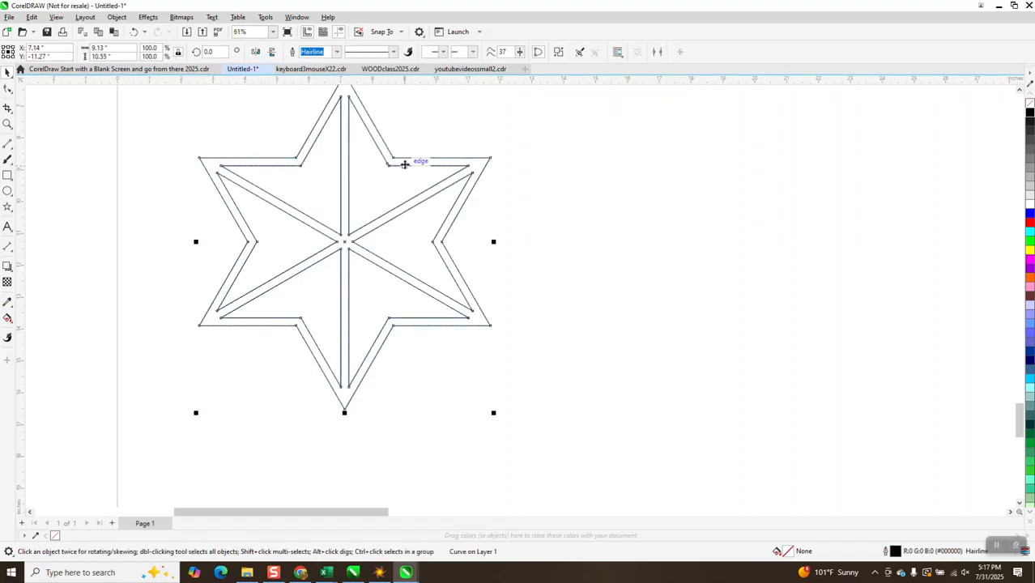
pyautogui.hotkey('ctrl', 'd')
pyautogui.scroll(-4, 410, 116)
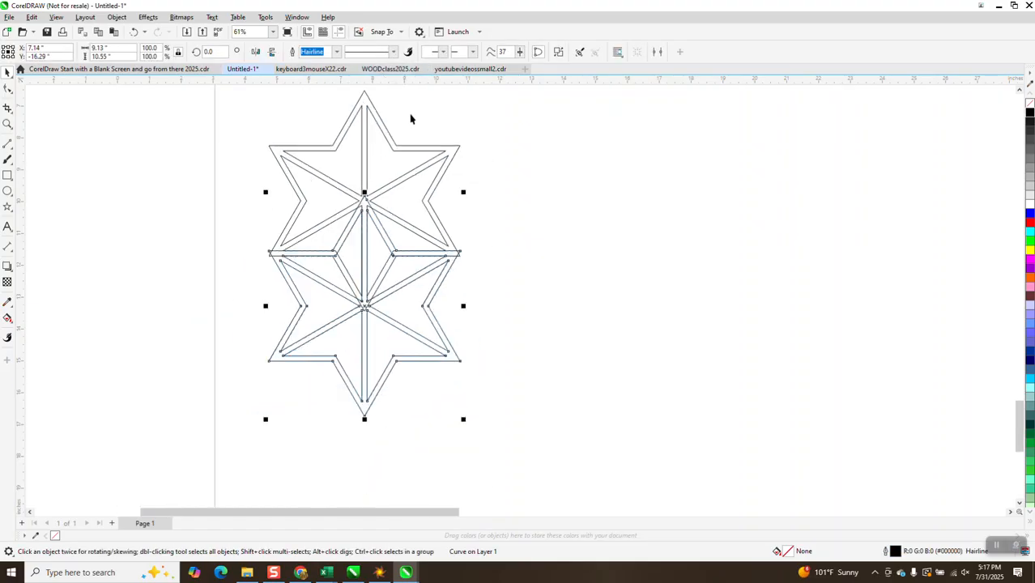
pyautogui.hotkey('ctrl', 'd')
pyautogui.hotkey('ctrl', 'd')
pyautogui.hotkey('ctrl', 'd')
pyautogui.hotkey('ctrl', 'd')
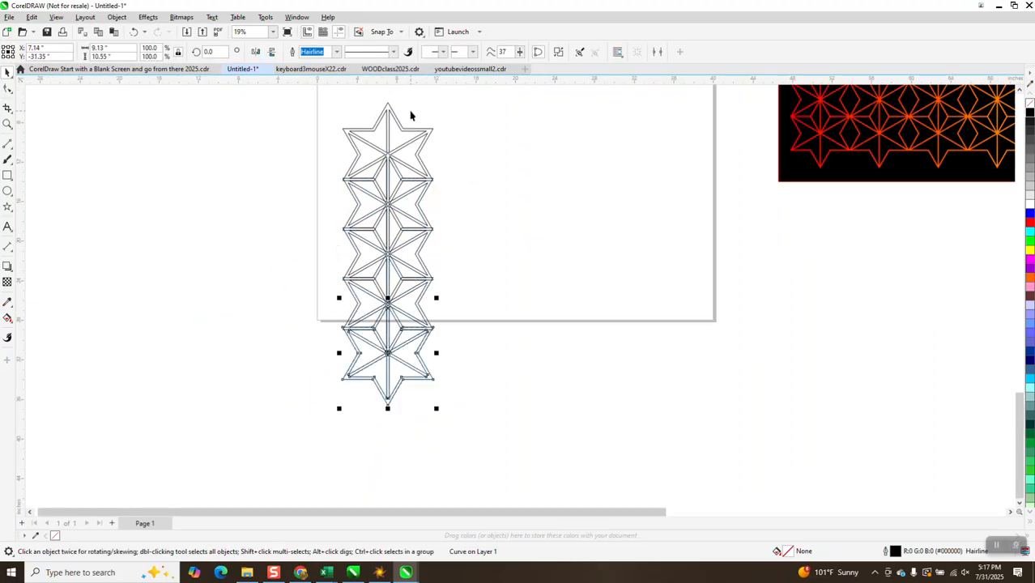
# Step: Weld the six stacked stars into a single column
pyautogui.press('Escape')
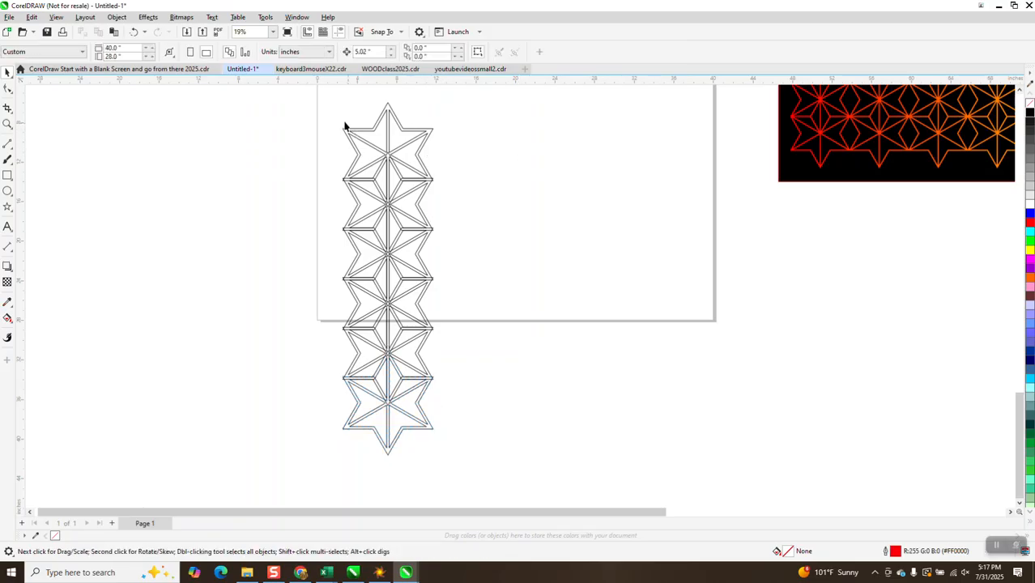
pyautogui.moveTo(530, 485); pyautogui.dragTo(531, 486)
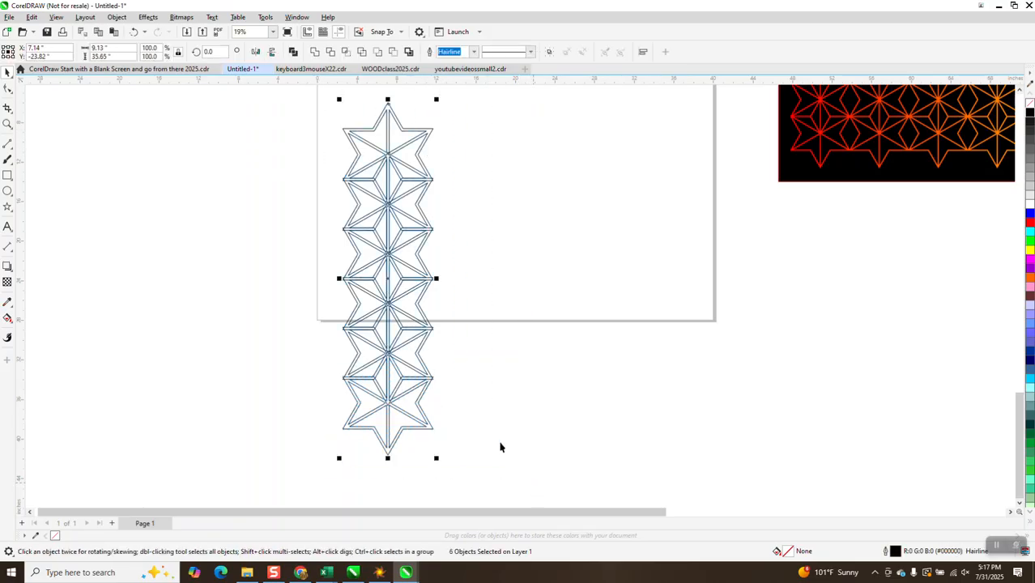
pyautogui.click(315, 52)
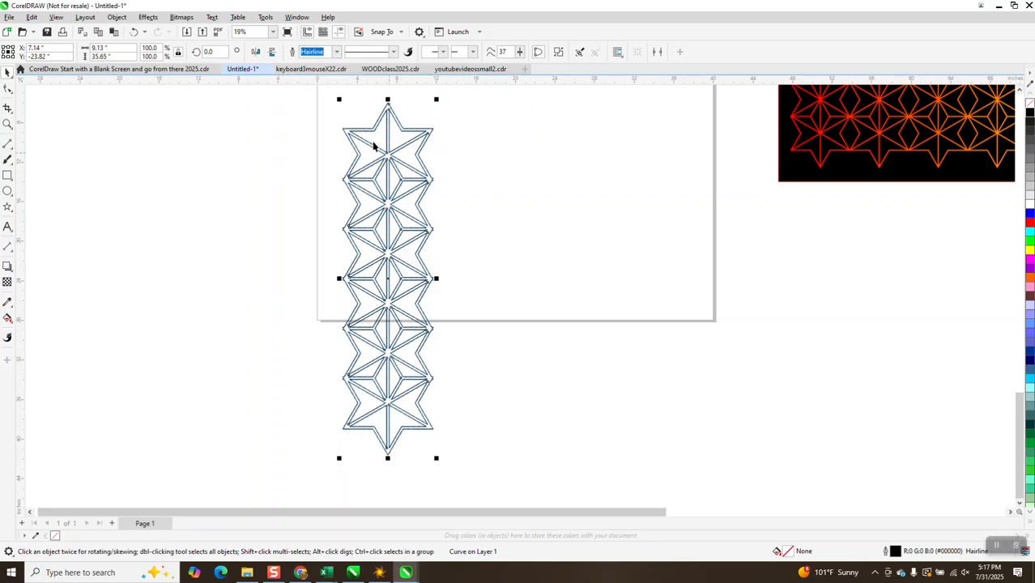
# Step: Copy the welded column beside the original and shift it to X 16.09 in so the adjoining star points overlap
pyautogui.moveTo(345, 129); pyautogui.dragTo(478, 162)
pyautogui.click(7, 123)
pyautogui.scroll(-1, 172, 157)
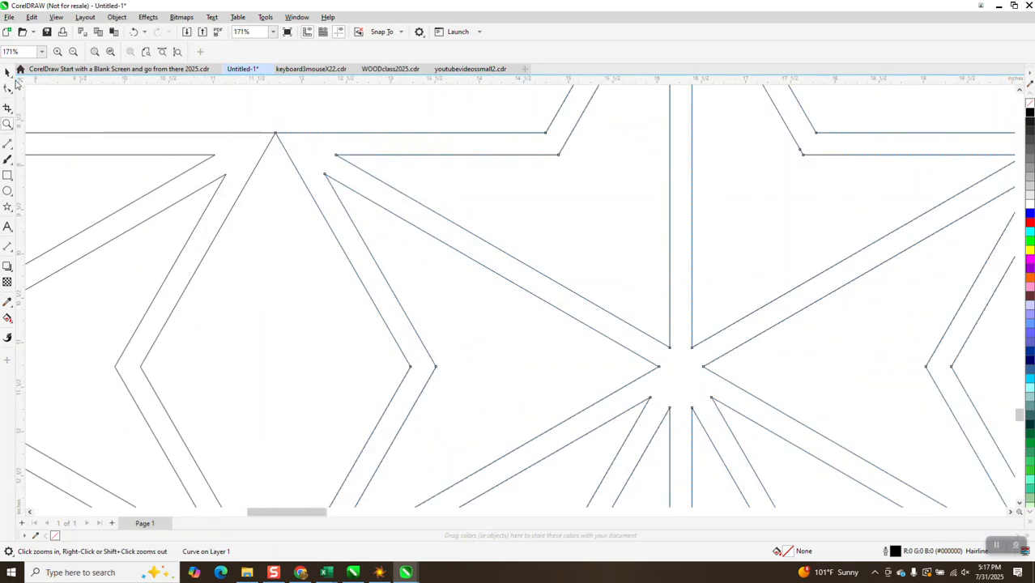
pyautogui.press('space')
pyautogui.moveTo(326, 157); pyautogui.dragTo(313, 157)
pyautogui.scroll(-3, 312, 156)
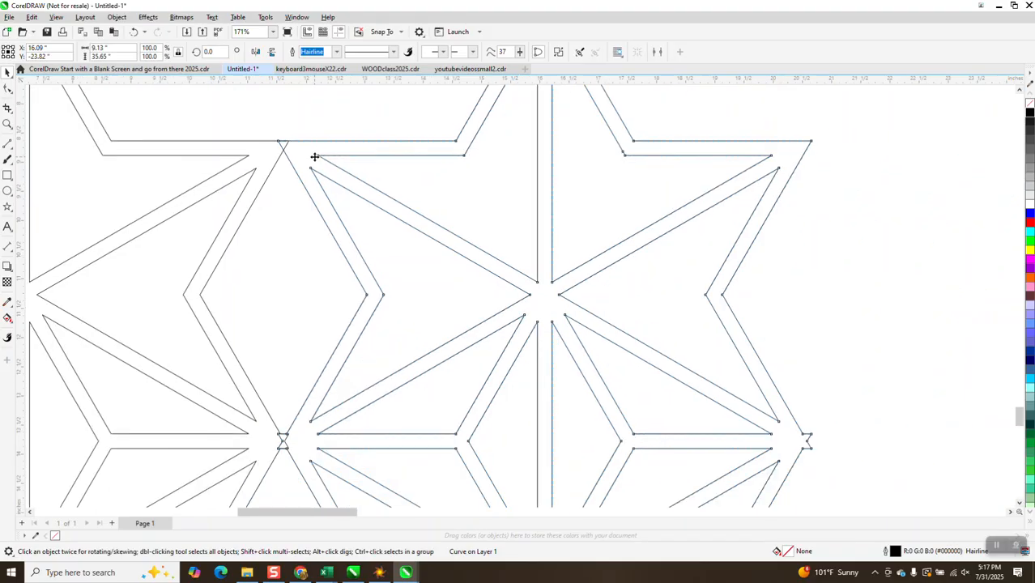
pyautogui.scroll(-4, 362, 227)
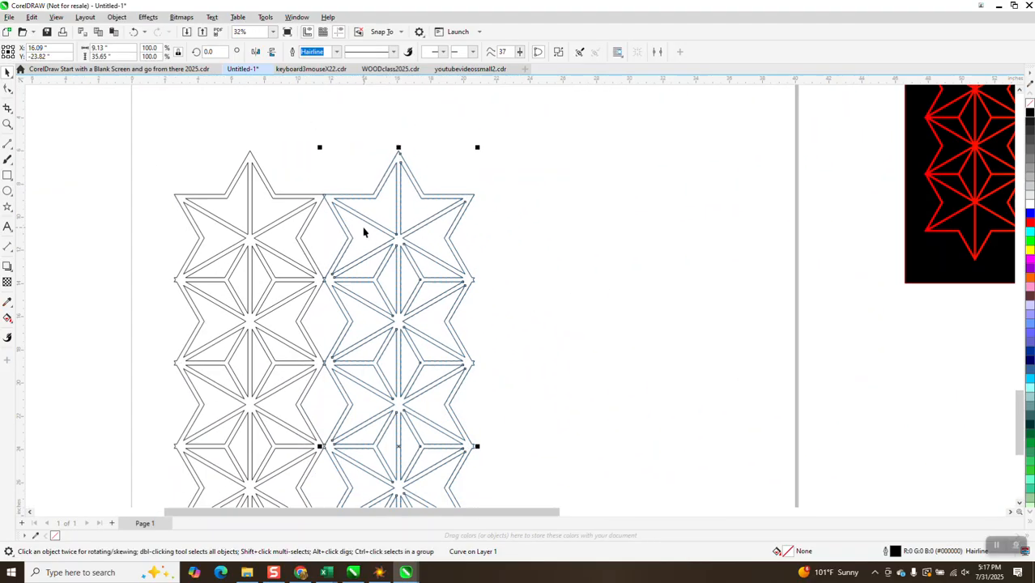
# Step: Measure the distance between the two columns' top points with a Parallel Dimension, and delete the dimension
pyautogui.click(7, 124)
pyautogui.moveTo(255, 158); pyautogui.dragTo(453, 222)
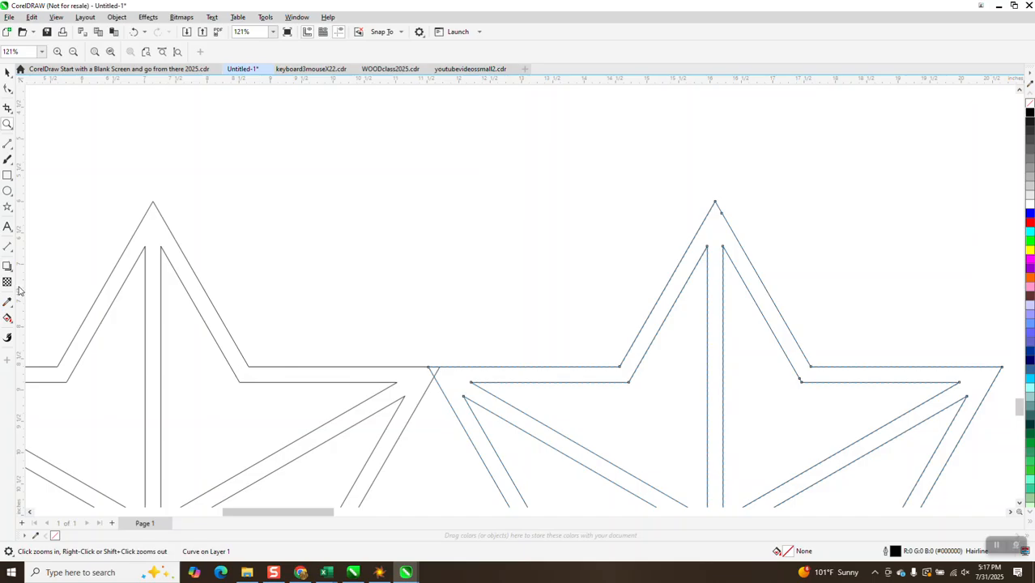
pyautogui.click(12, 252)
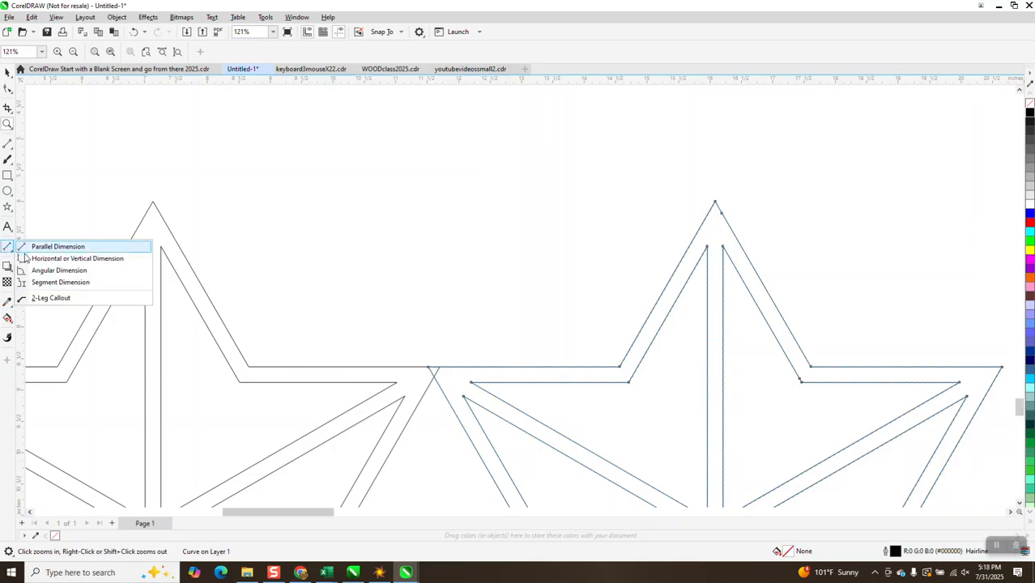
pyautogui.click(70, 245)
pyautogui.moveTo(153, 203); pyautogui.dragTo(717, 204)
pyautogui.click(716, 205)
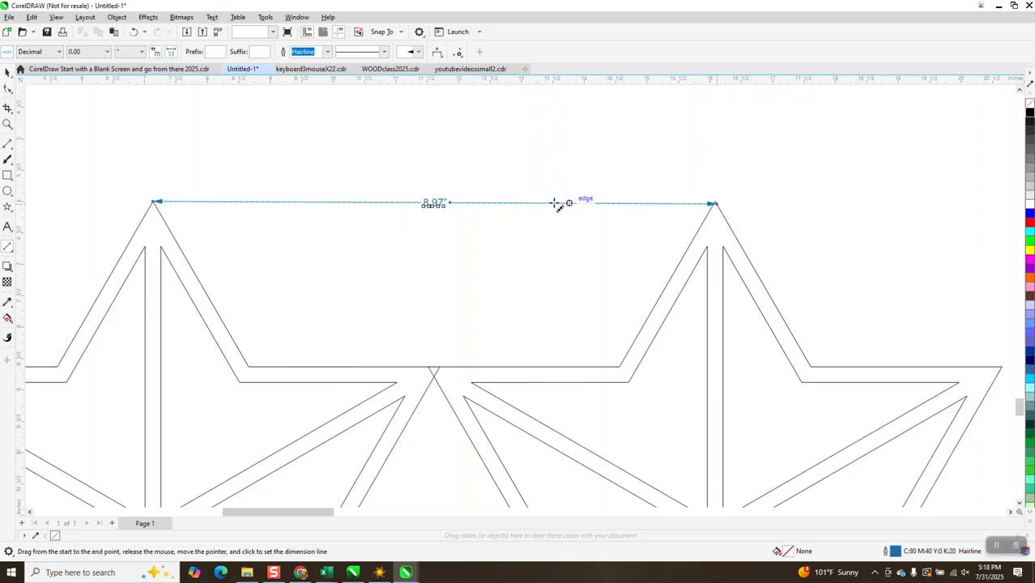
pyautogui.click(8, 75)
pyautogui.scroll(-3, 381, 203)
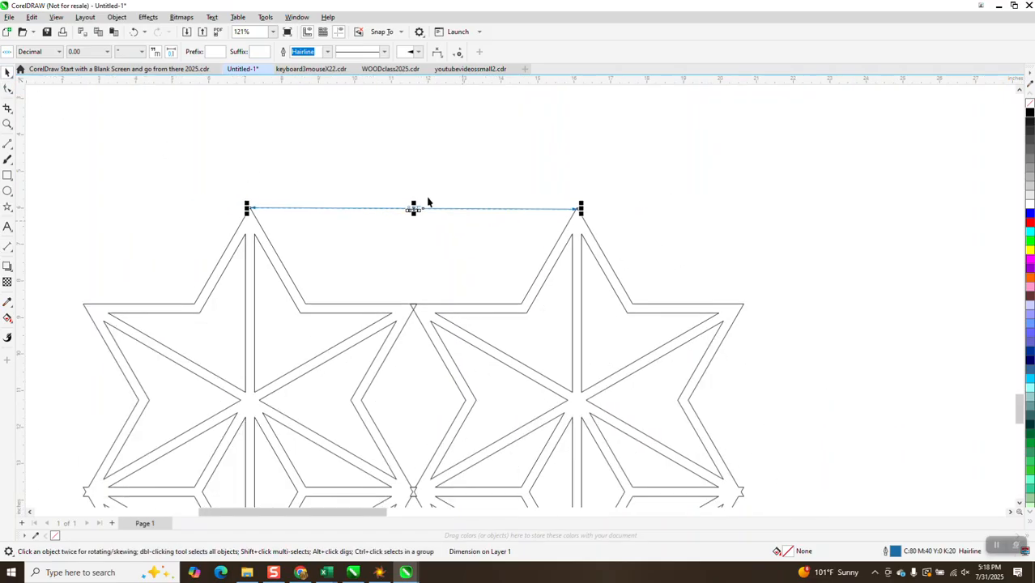
pyautogui.press('Delete')
# Step: Set the nudge distance to 8.79 in and duplicate the second column sideways three times at that spacing
pyautogui.scroll(-1, 417, 211)
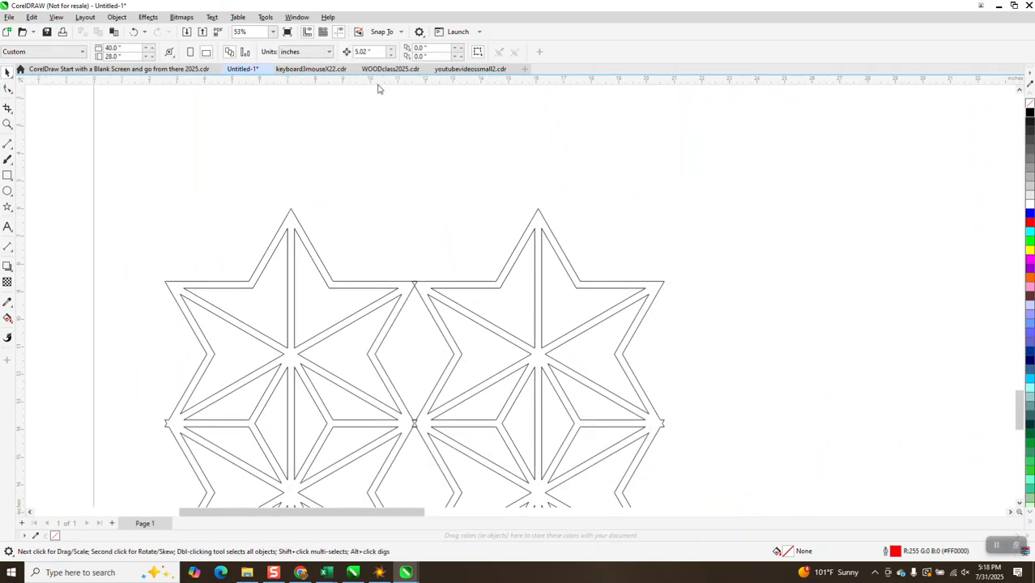
pyautogui.click(369, 52)
pyautogui.click(569, 263)
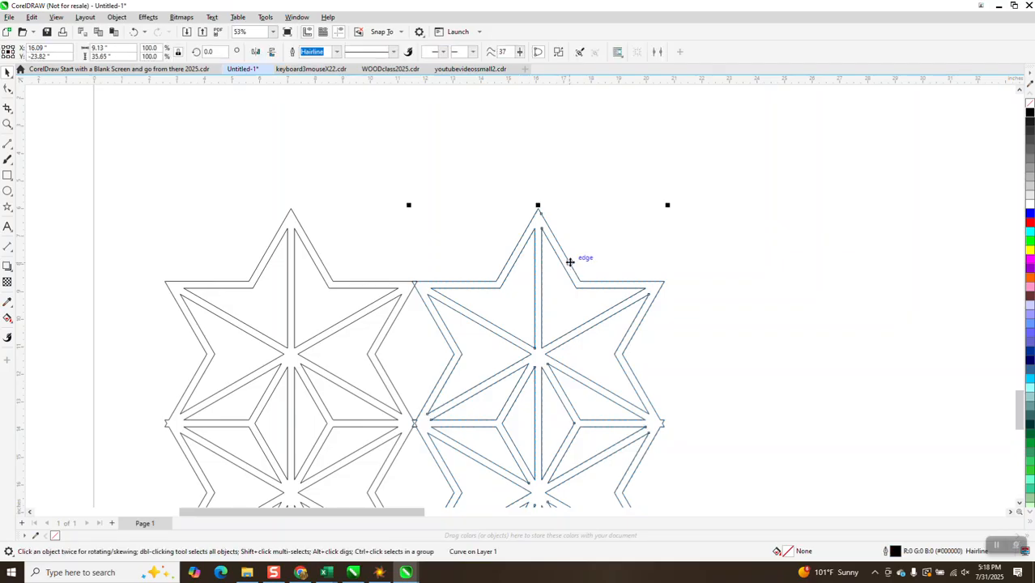
pyautogui.hotkey('ctrl', 'd')
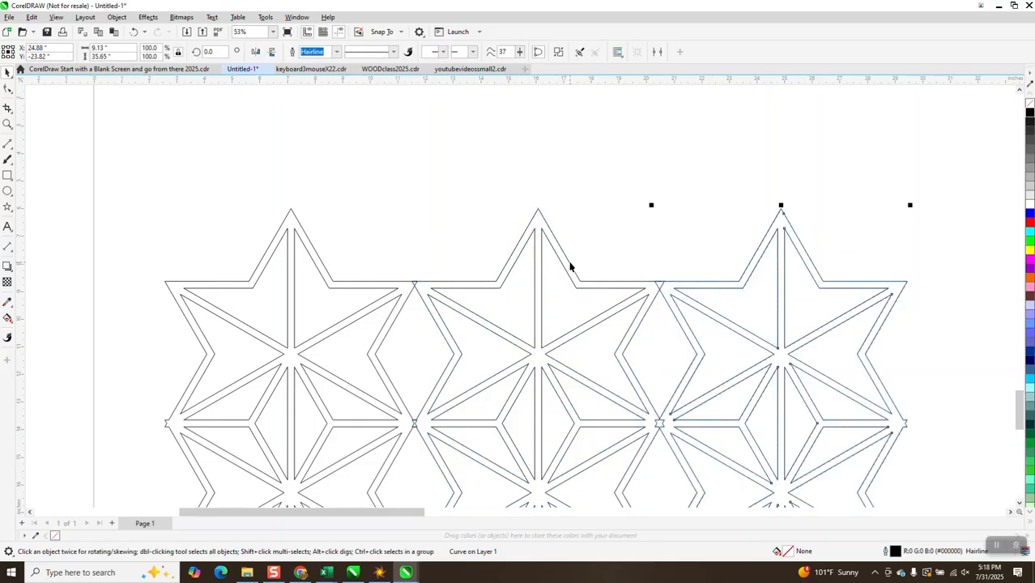
pyautogui.scroll(-4, 548, 251)
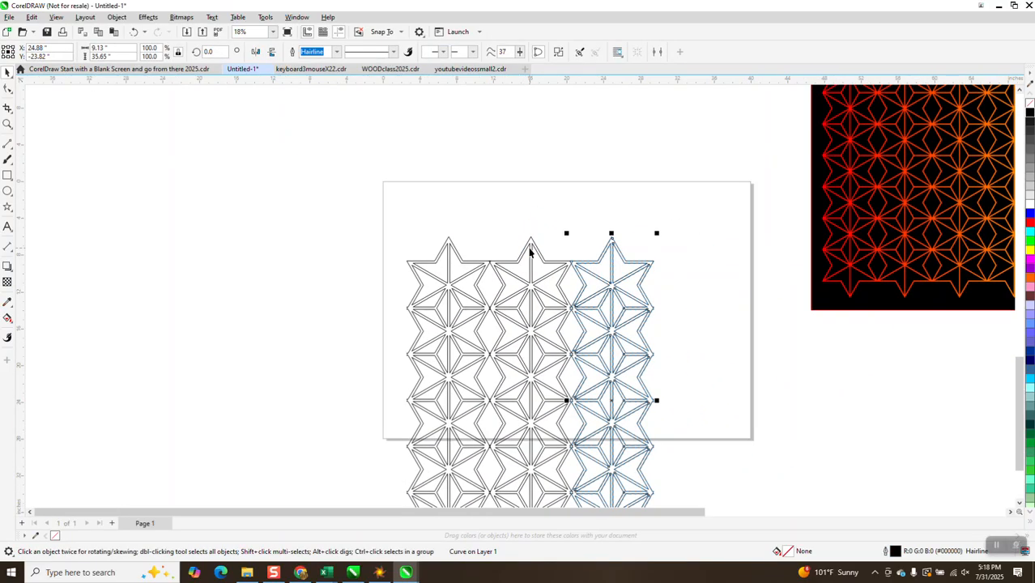
pyautogui.hotkey('ctrl', 'd')
pyautogui.hotkey('ctrl', 'd')
pyautogui.scroll(-2, 530, 251)
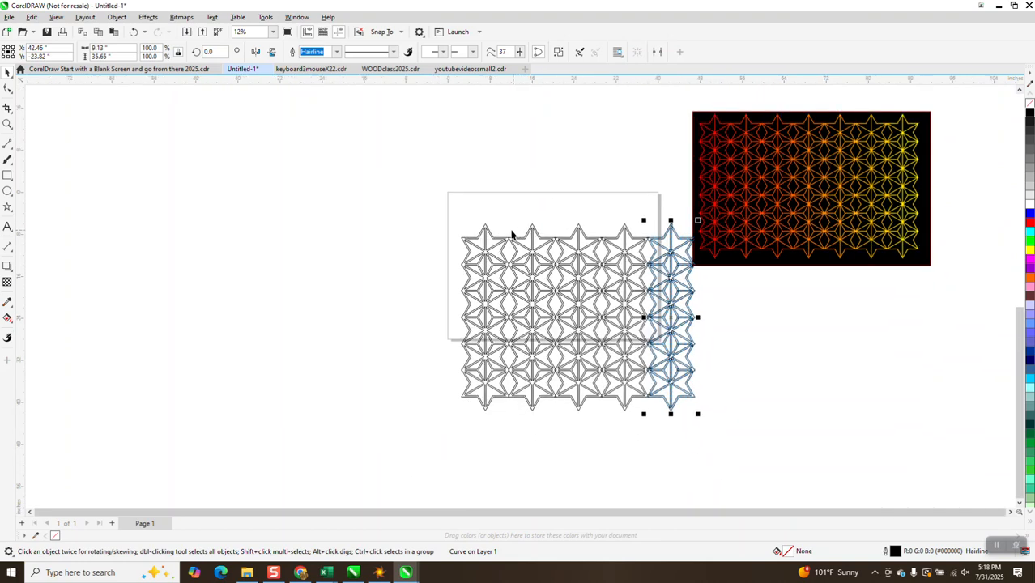
# Step: Weld the five columns into one lattice and move it off the page to about X -28.13, Y -16.57 in
pyautogui.moveTo(445, 196); pyautogui.dragTo(721, 429)
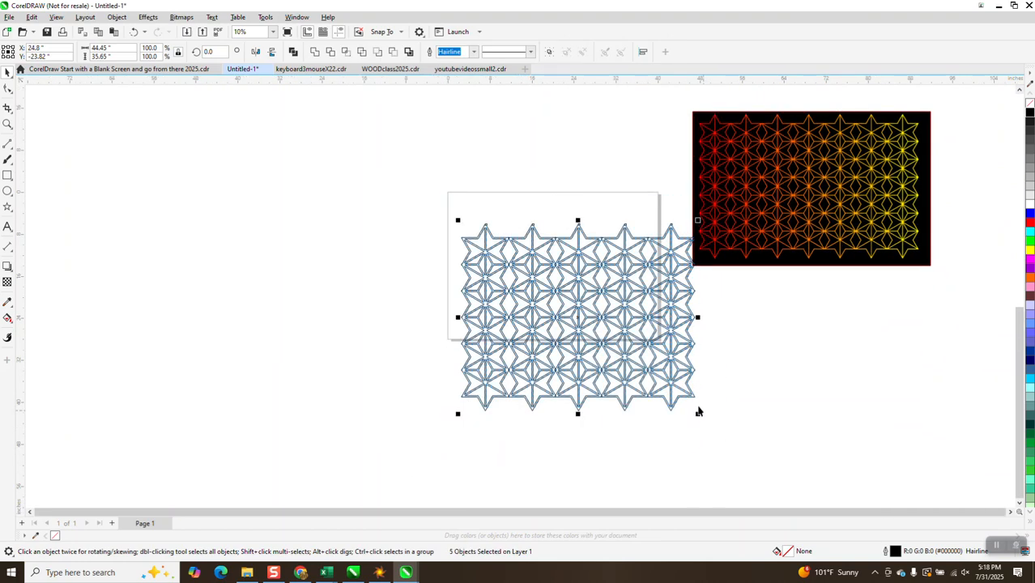
pyautogui.click(316, 52)
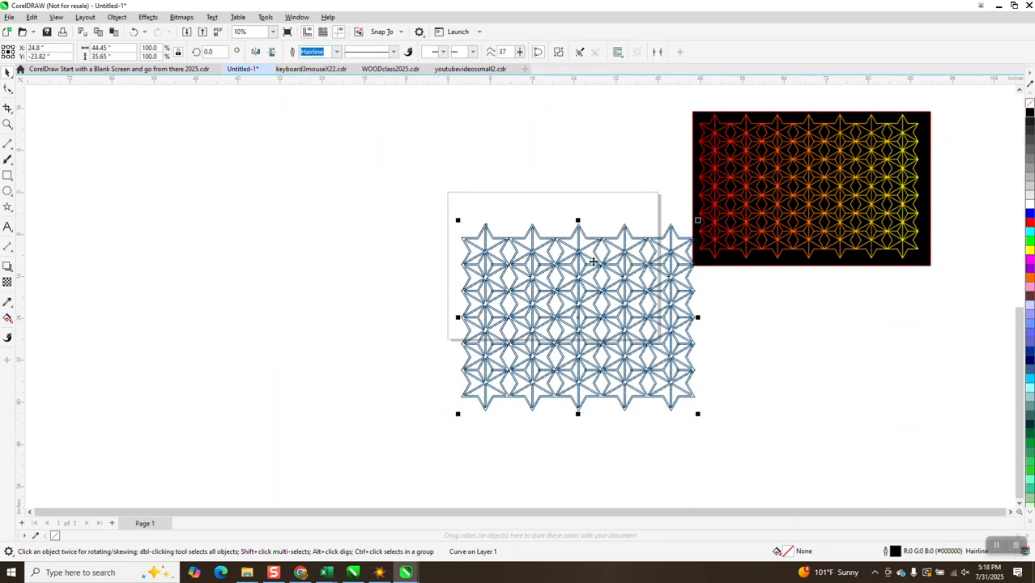
pyautogui.moveTo(527, 277); pyautogui.dragTo(324, 243)
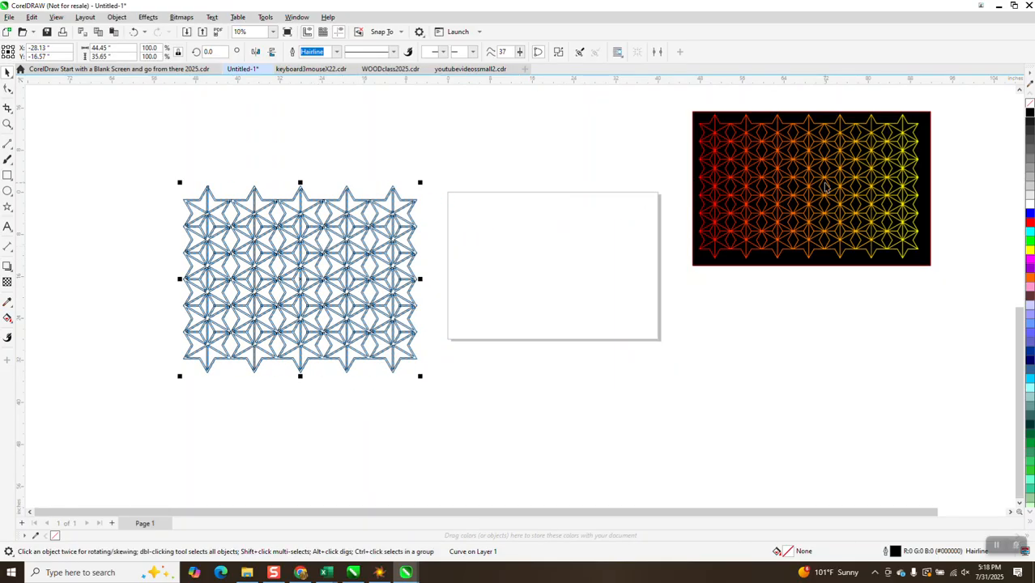
# Step: Fill the star lattice with red and remove its outline
pyautogui.click(1030, 223)
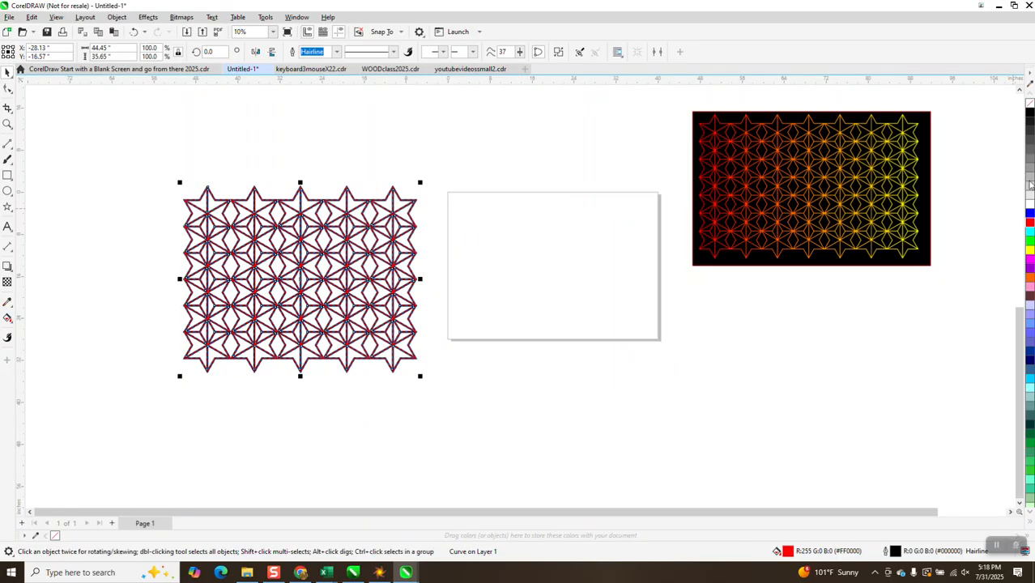
pyautogui.rightClick(1030, 104)
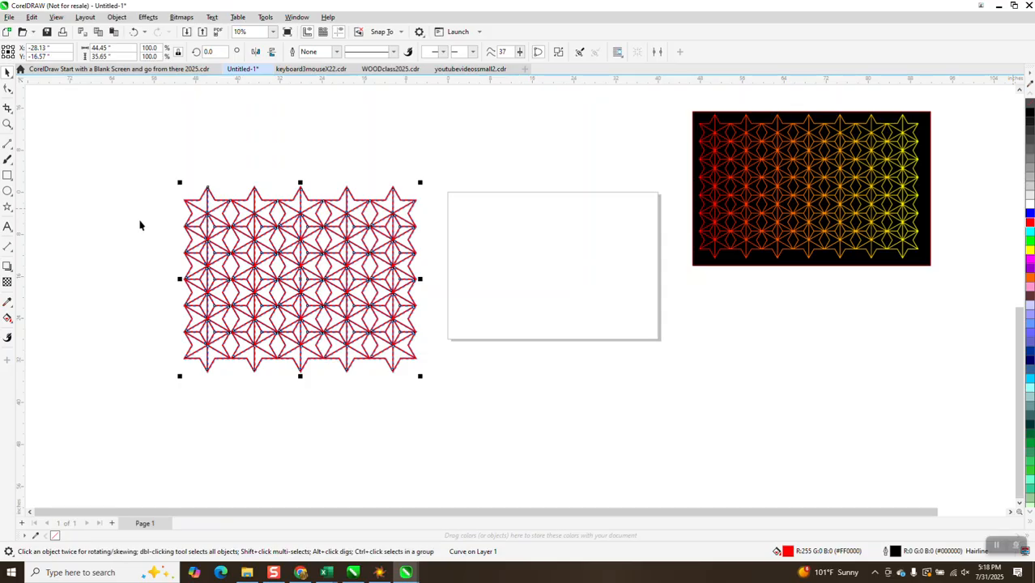
# Step: Examine the red lattice up close, checking the joints between neighbouring stars and the points along its outer edge
pyautogui.click(7, 124)
pyautogui.moveTo(221, 180); pyautogui.dragTo(441, 363)
pyautogui.click(8, 72)
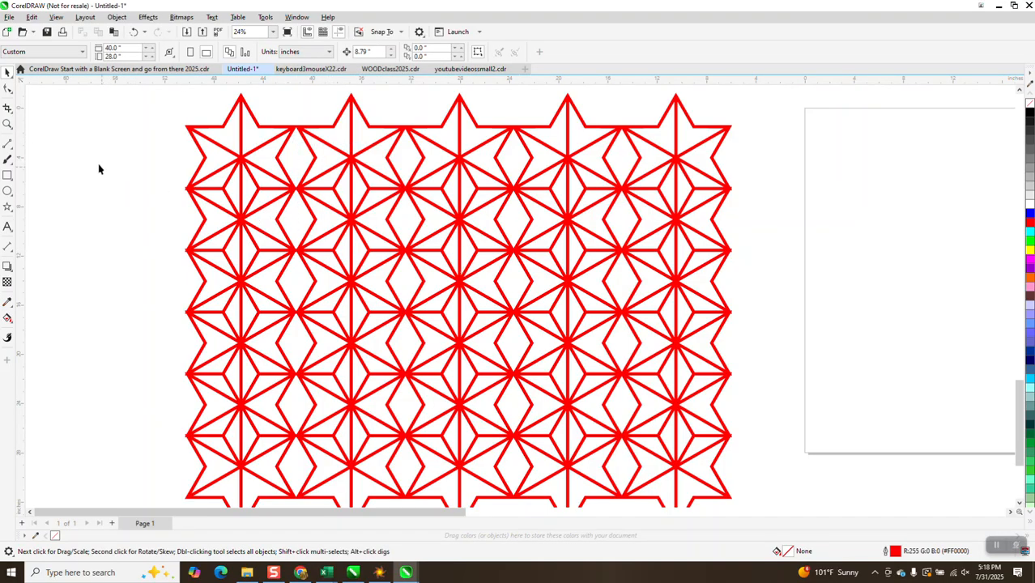
pyautogui.click(7, 125)
pyautogui.click(394, 308)
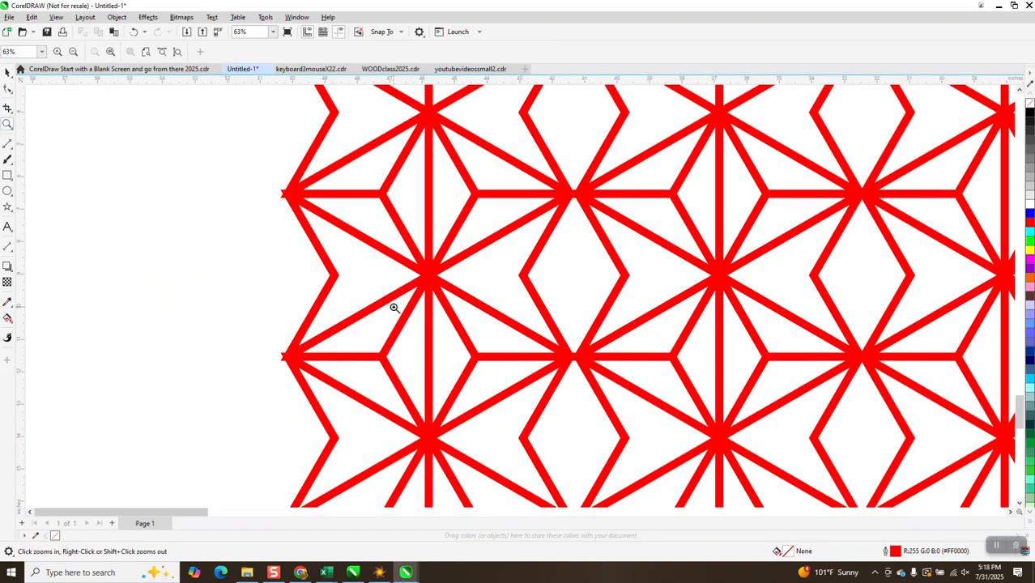
pyautogui.scroll(-1, 300, 324)
pyautogui.scroll(-1, 303, 343)
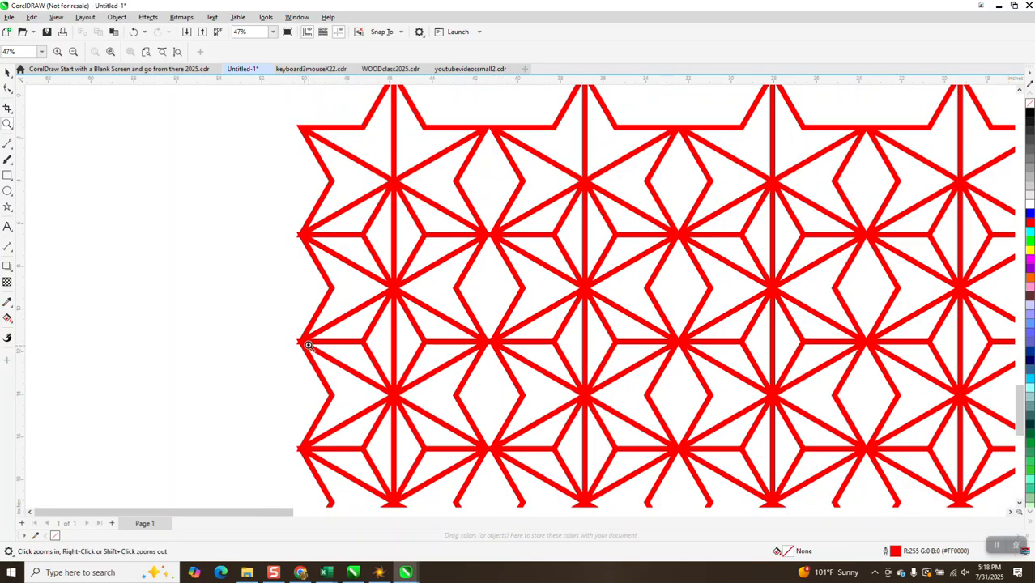
pyautogui.scroll(-2, 303, 340)
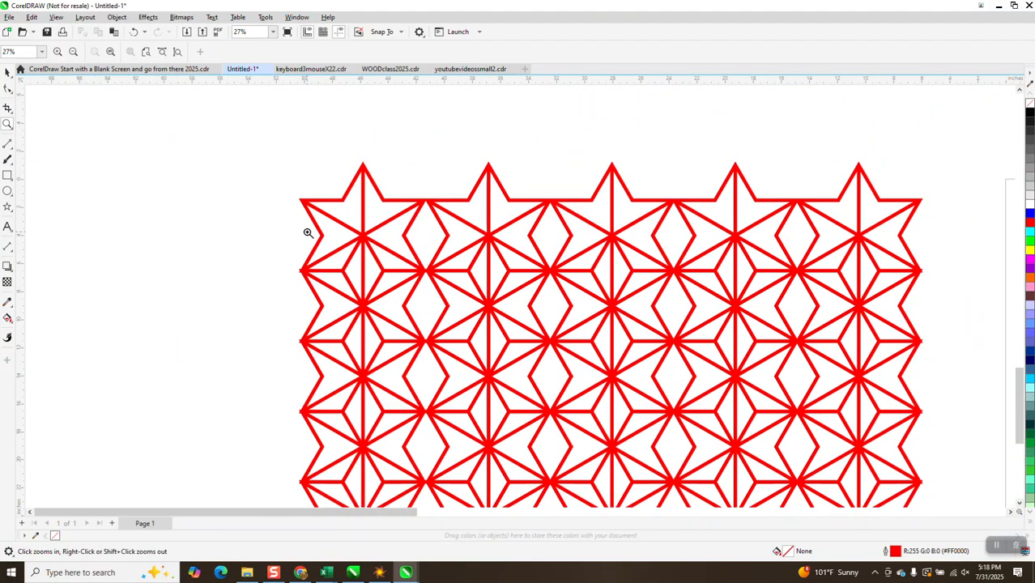
# Step: Inspect the star points along the lattice's upper edge and compare the whole lattice with the page and the coloured sample
pyautogui.moveTo(412, 180); pyautogui.dragTo(457, 238)
pyautogui.scroll(-4, 444, 259)
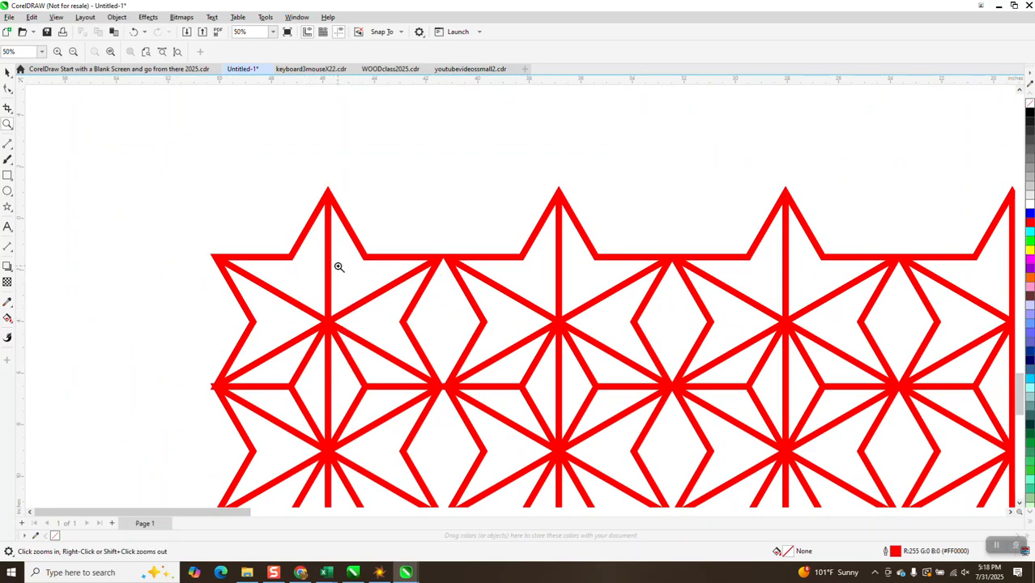
pyautogui.scroll(-1, 338, 266)
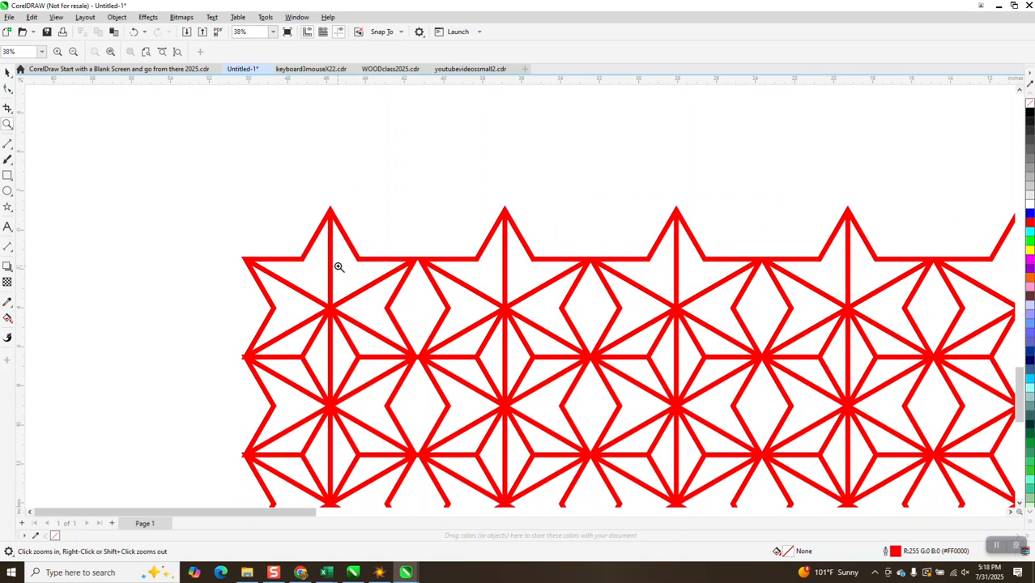
pyautogui.scroll(-1, 342, 268)
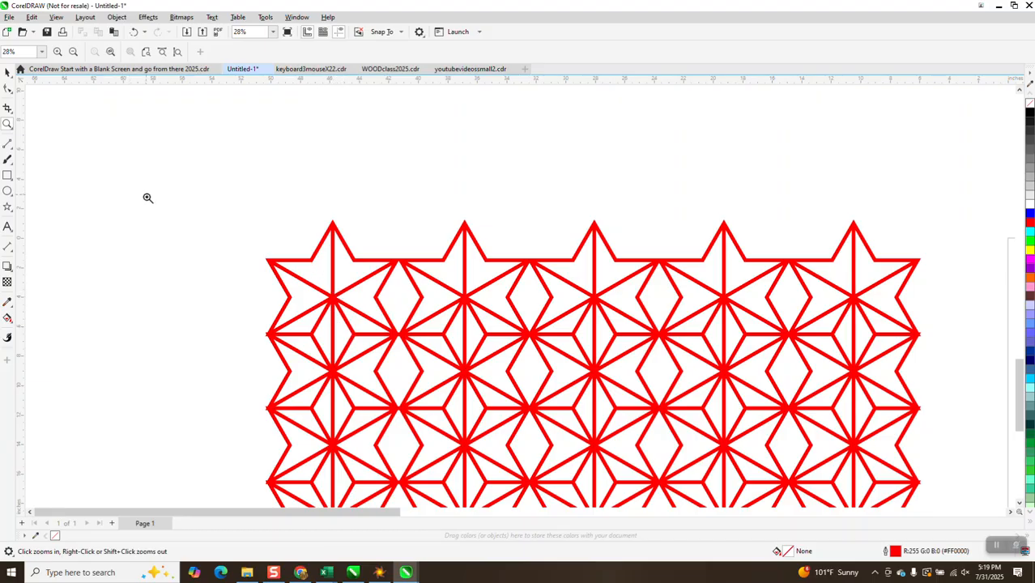
pyautogui.rightClick(272, 206)
pyautogui.rightClick(272, 207)
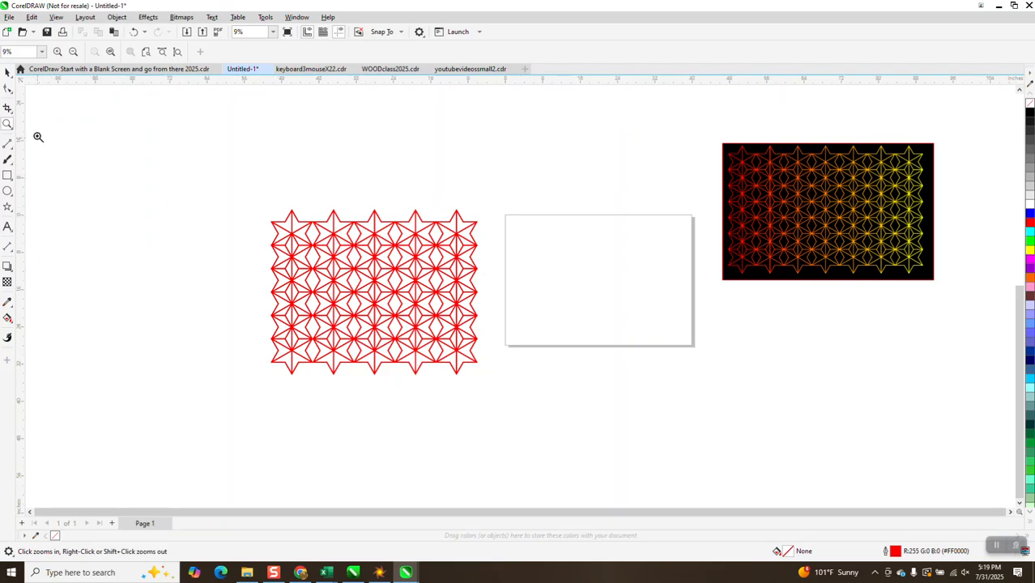
pyautogui.click(8, 72)
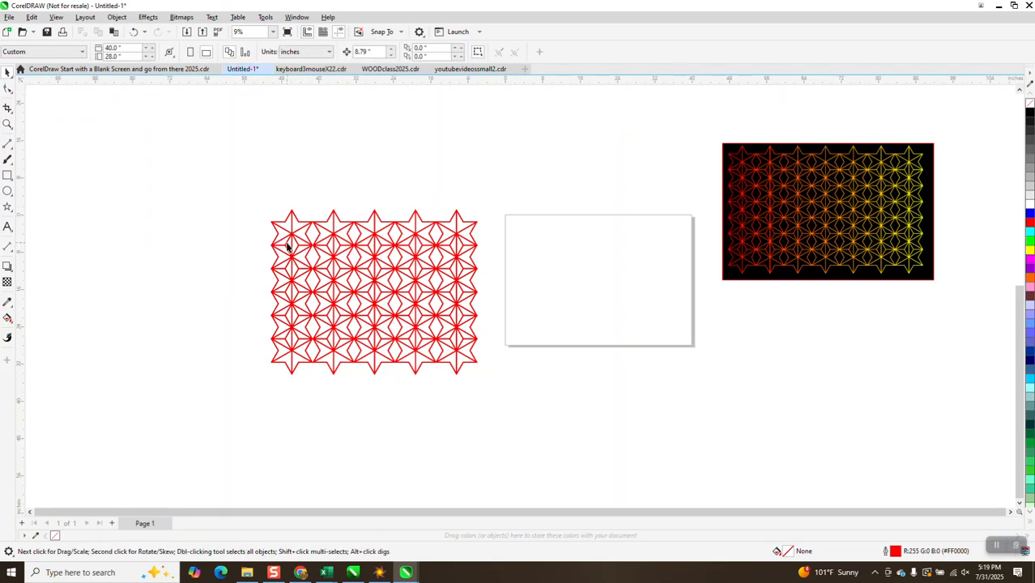
pyautogui.click(7, 124)
# Step: Select the red star lattice and create a rectangle that frames its outer bounds, 44.45 by 35.65 in
pyautogui.click(8, 73)
pyautogui.click(307, 226)
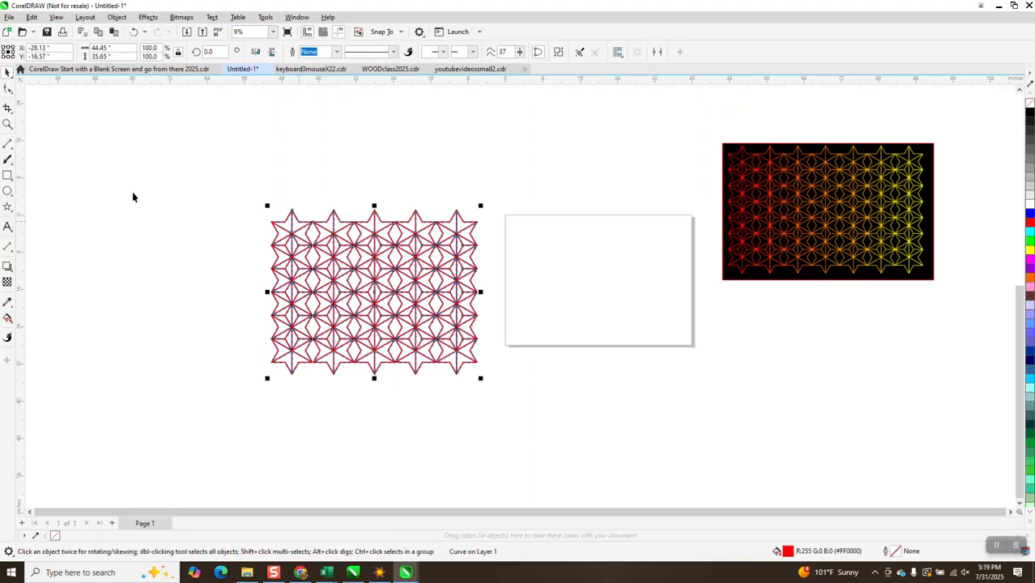
pyautogui.click(8, 176)
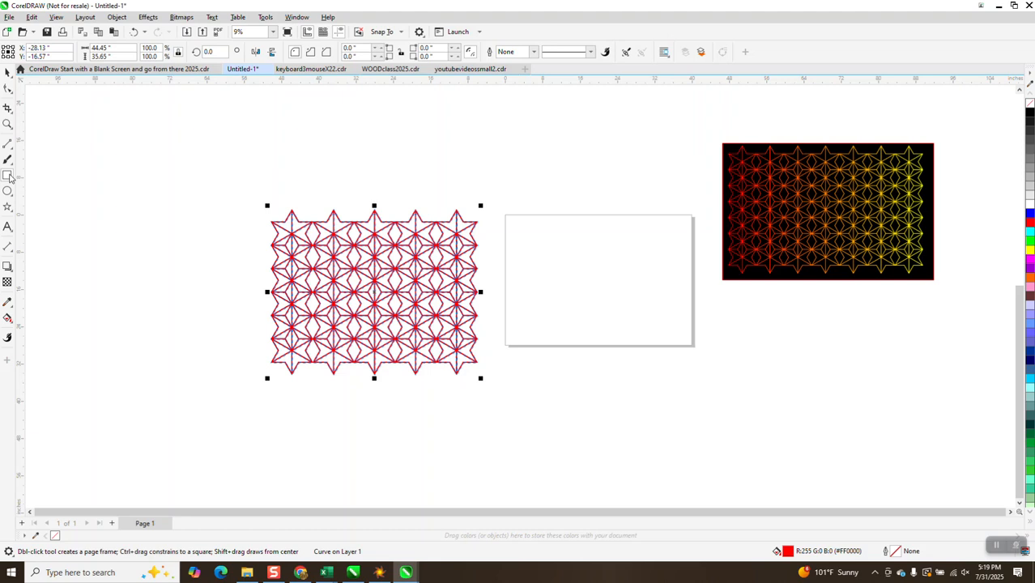
pyautogui.keyDown('shift'); pyautogui.doubleClick(6, 176); pyautogui.keyUp('shift')
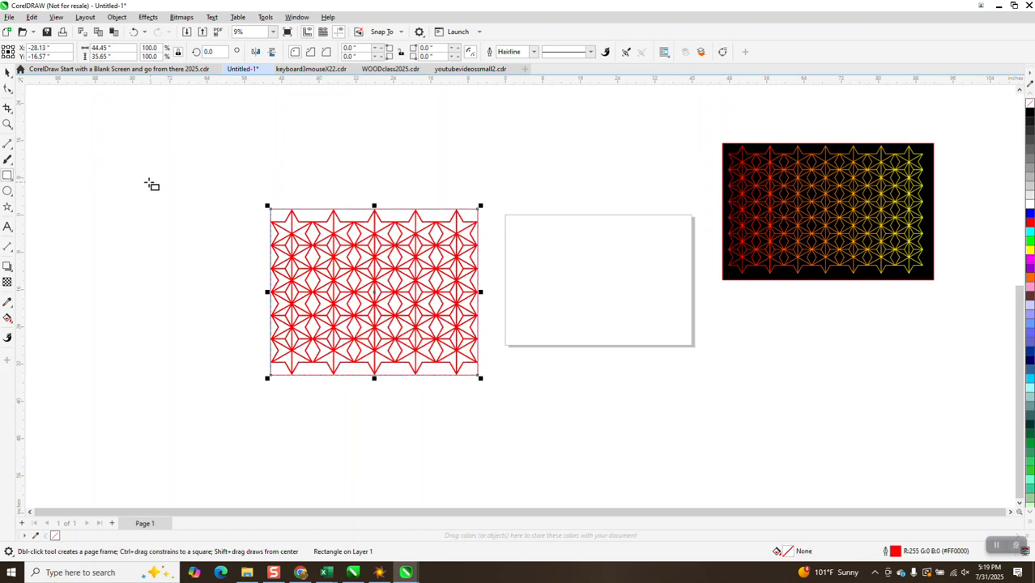
# Step: Shrink the framing rectangle about its centre to about 35.3 by 28.31 in, inside the lattice's outer points
pyautogui.click(7, 124)
pyautogui.click(312, 295)
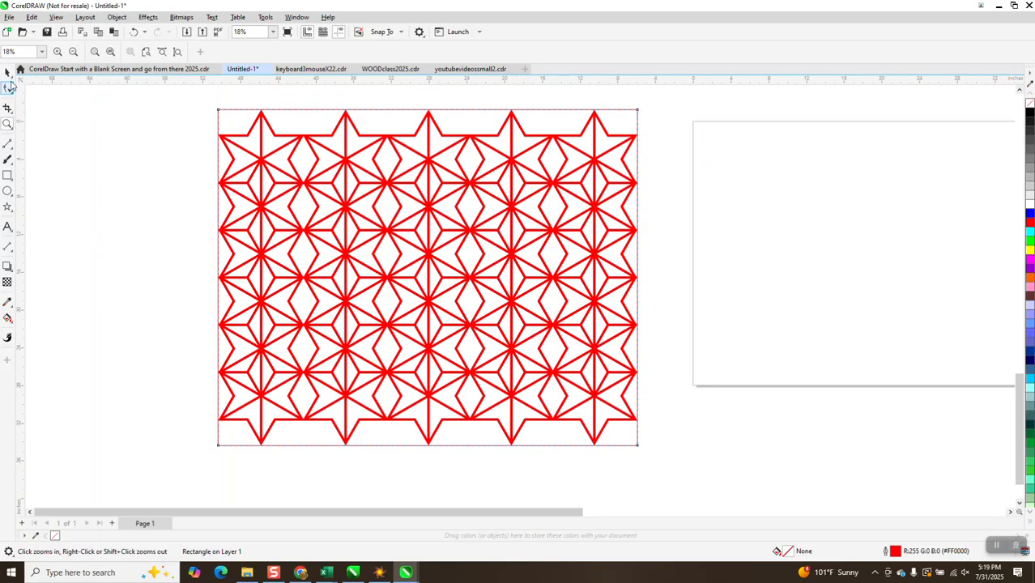
pyautogui.click(8, 73)
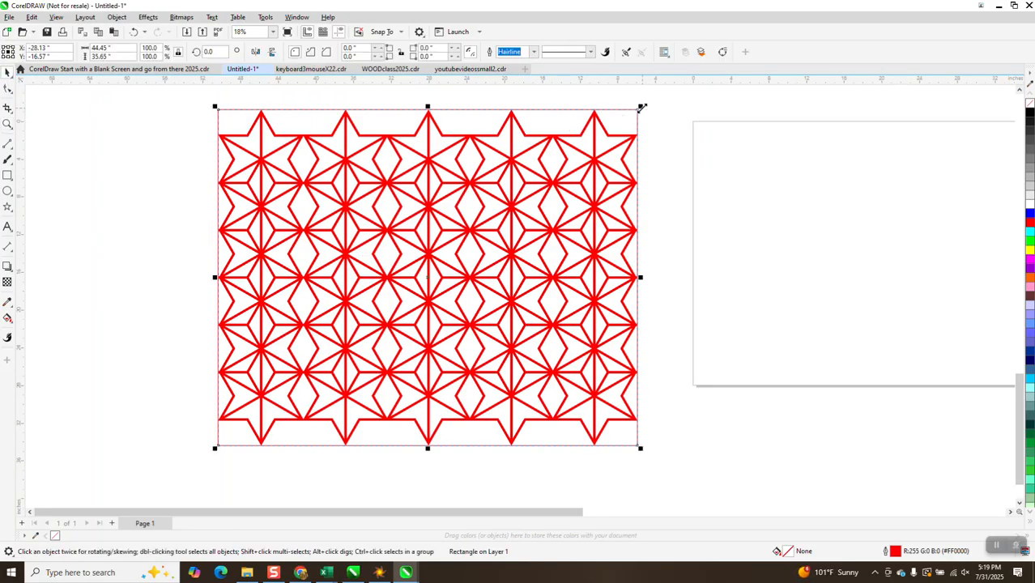
pyautogui.moveTo(641, 107); pyautogui.dragTo(596, 139)
# Step: Intersect the rectangle with the star lattice and move the straight-edged piece off the original to about X -71.8, Y -21.25 in
pyautogui.scroll(-1, 596, 139)
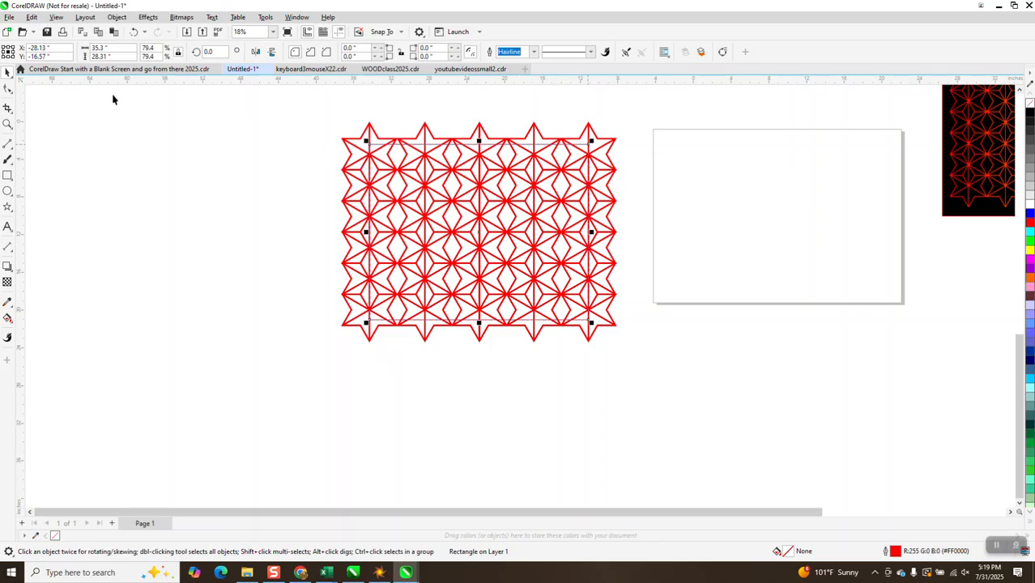
pyautogui.scroll(-1, 113, 99)
pyautogui.moveTo(274, 104); pyautogui.dragTo(693, 363)
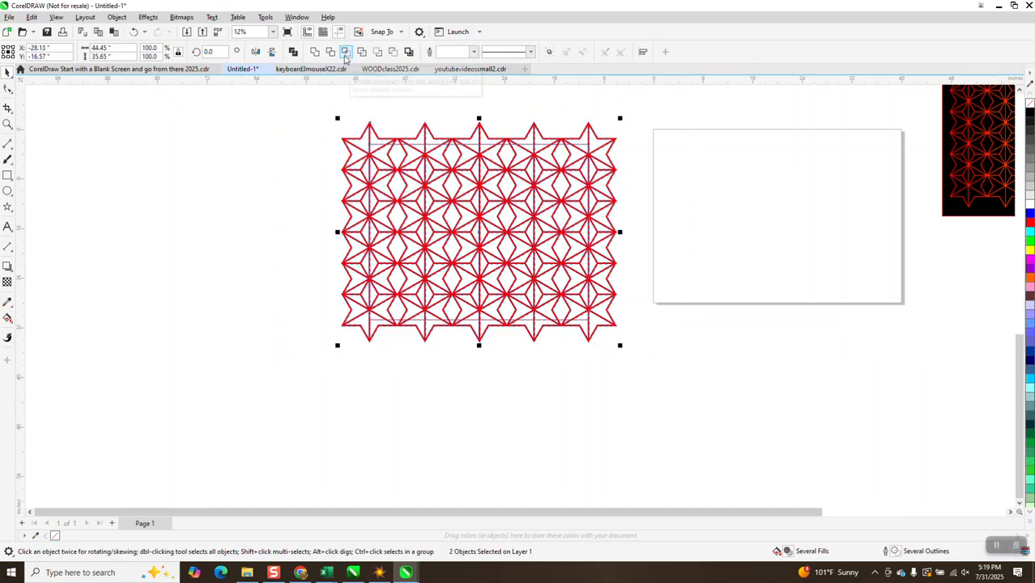
pyautogui.click(345, 53)
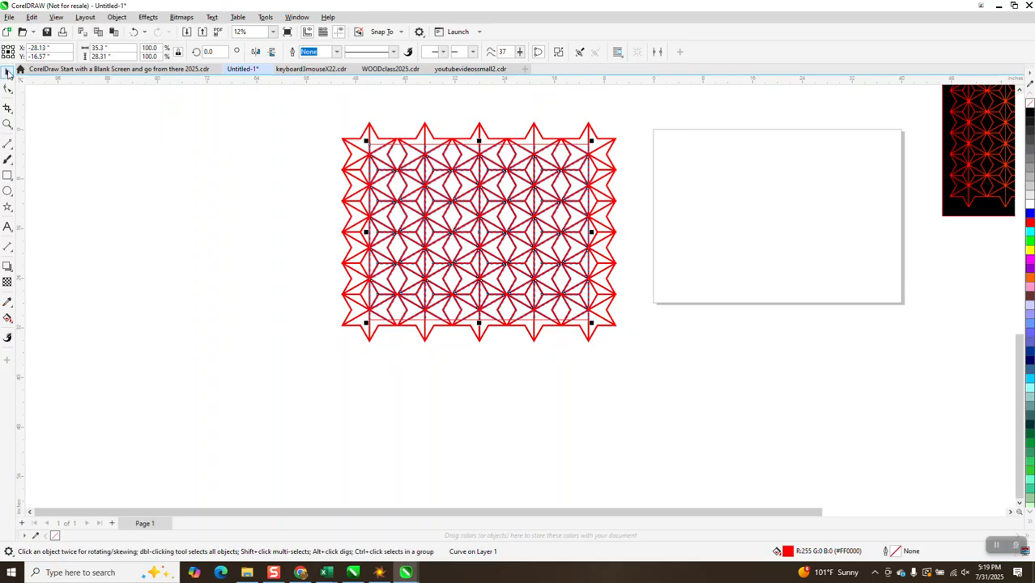
pyautogui.moveTo(473, 209); pyautogui.dragTo(203, 240)
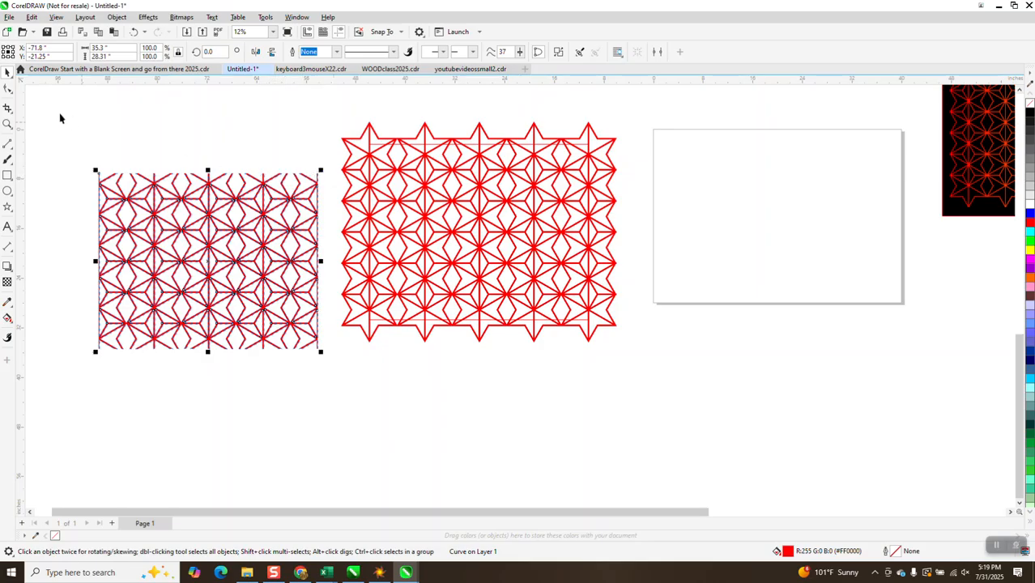
# Step: Examine the cut edges of the cropped lattice up close and compare them with the original lattice and its rectangle
pyautogui.click(7, 124)
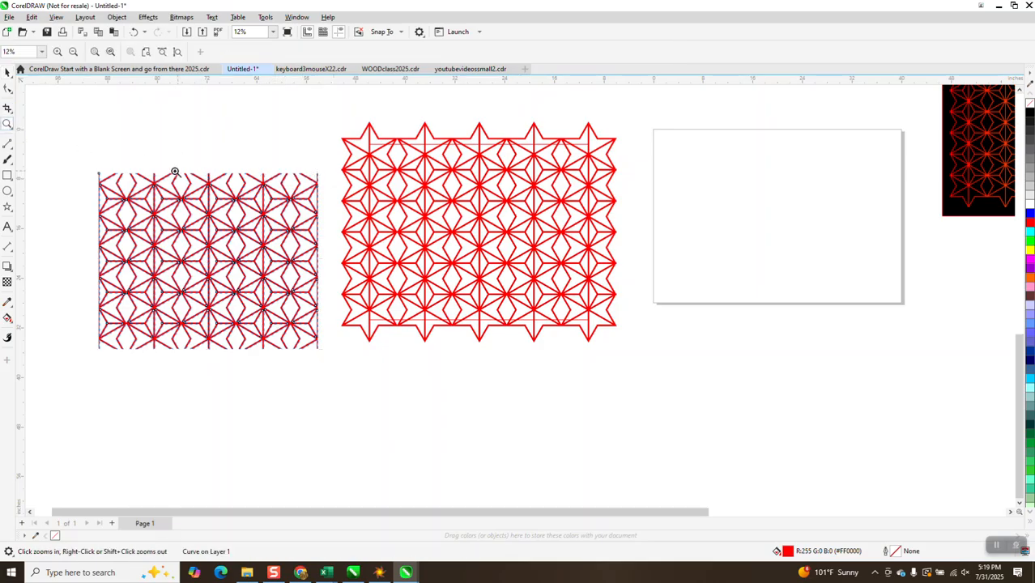
pyautogui.moveTo(212, 215); pyautogui.dragTo(253, 229)
pyautogui.scroll(-5, 253, 228)
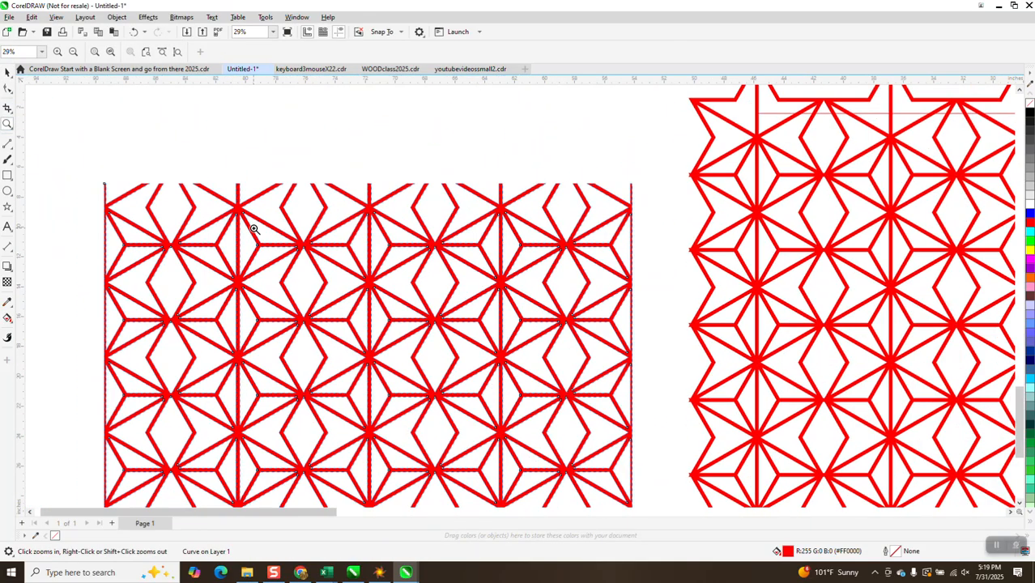
pyautogui.scroll(-1, 253, 228)
pyautogui.scroll(5, 632, 242)
pyautogui.scroll(-1, 566, 241)
pyautogui.scroll(-2, 566, 241)
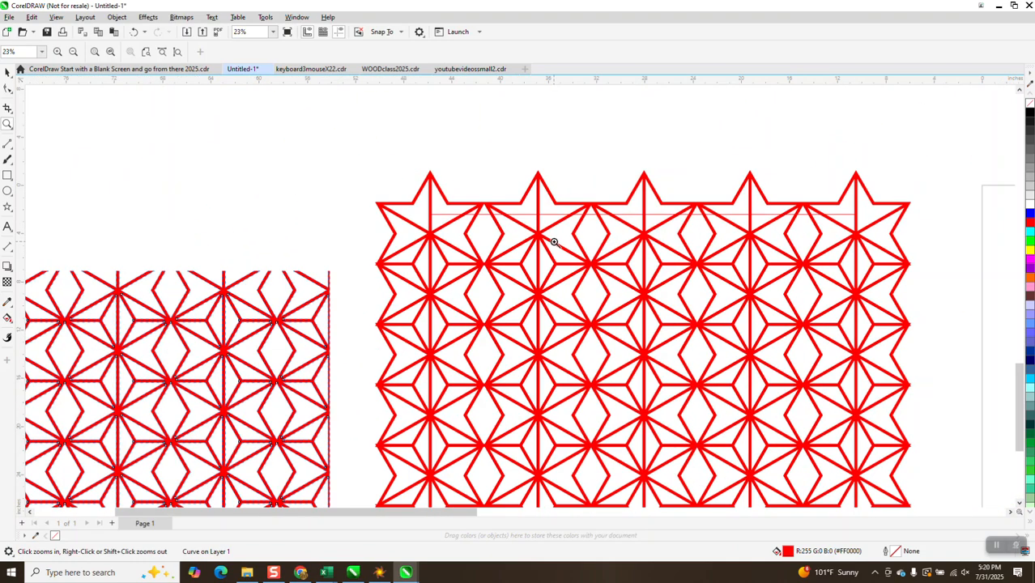